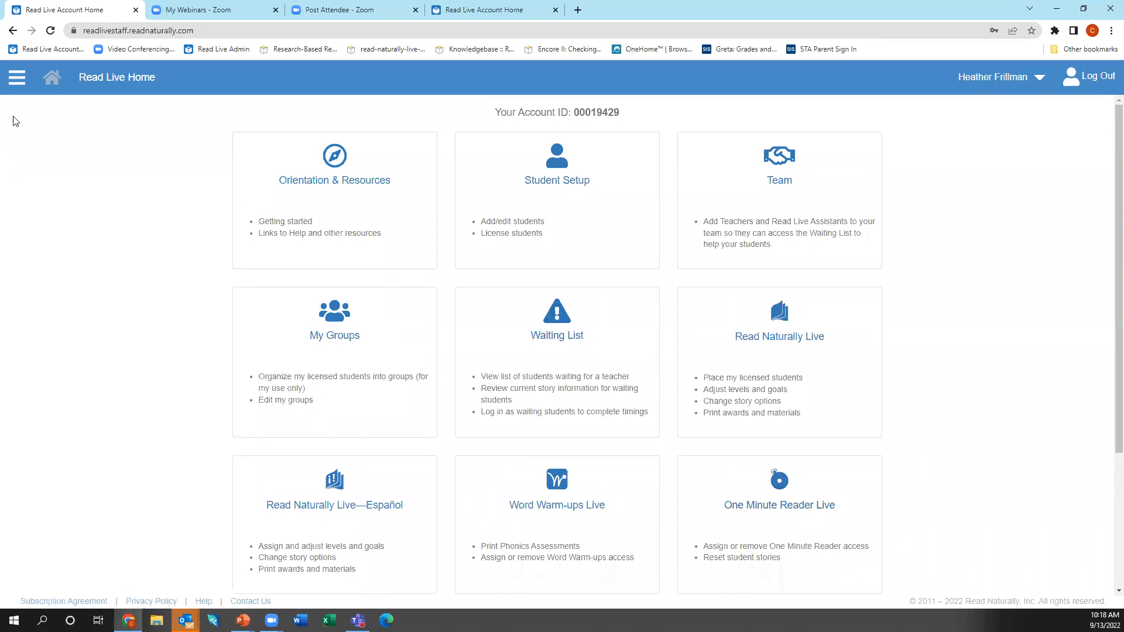
Open the One Minute Reader Live student list and sort it by OMR Access, with students lacking access first
left_click(16, 89)
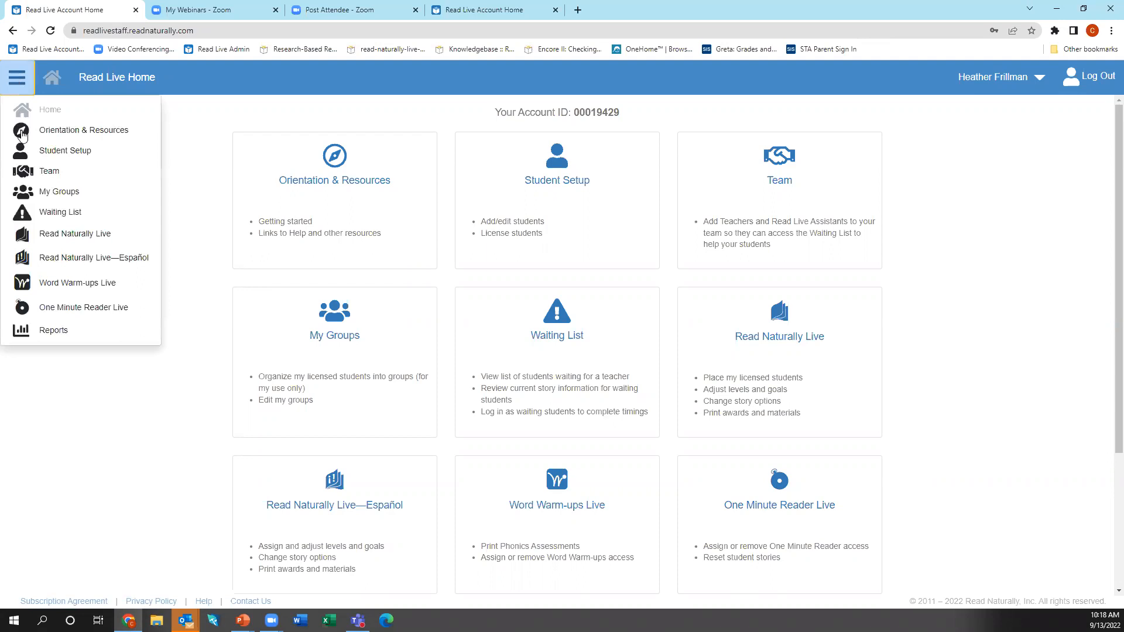
left_click(77, 309)
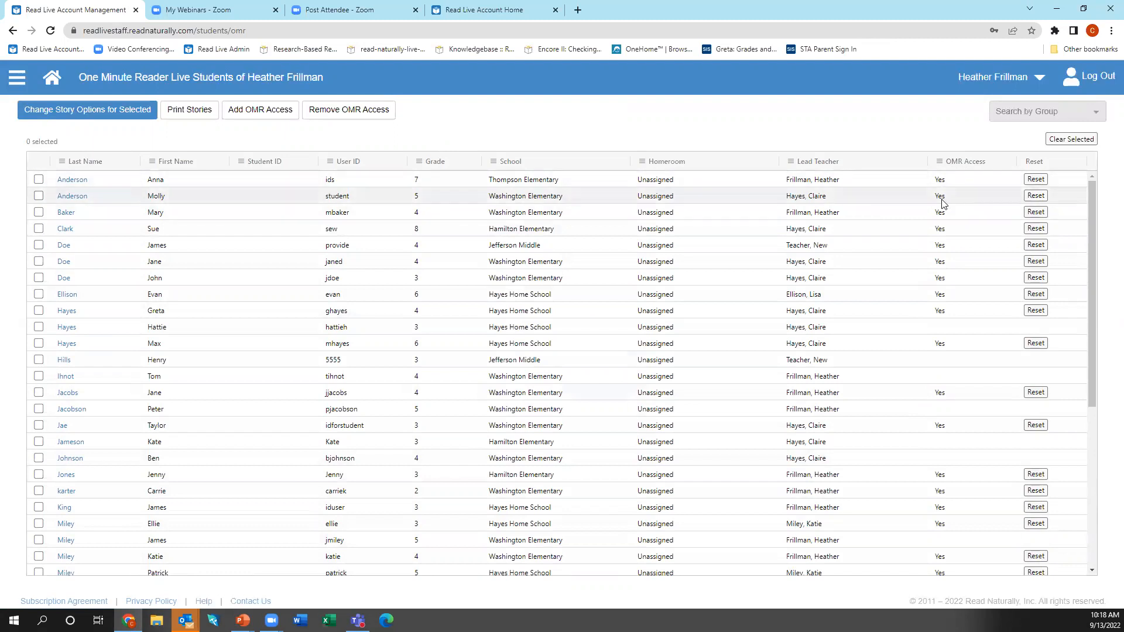
left_click(969, 165)
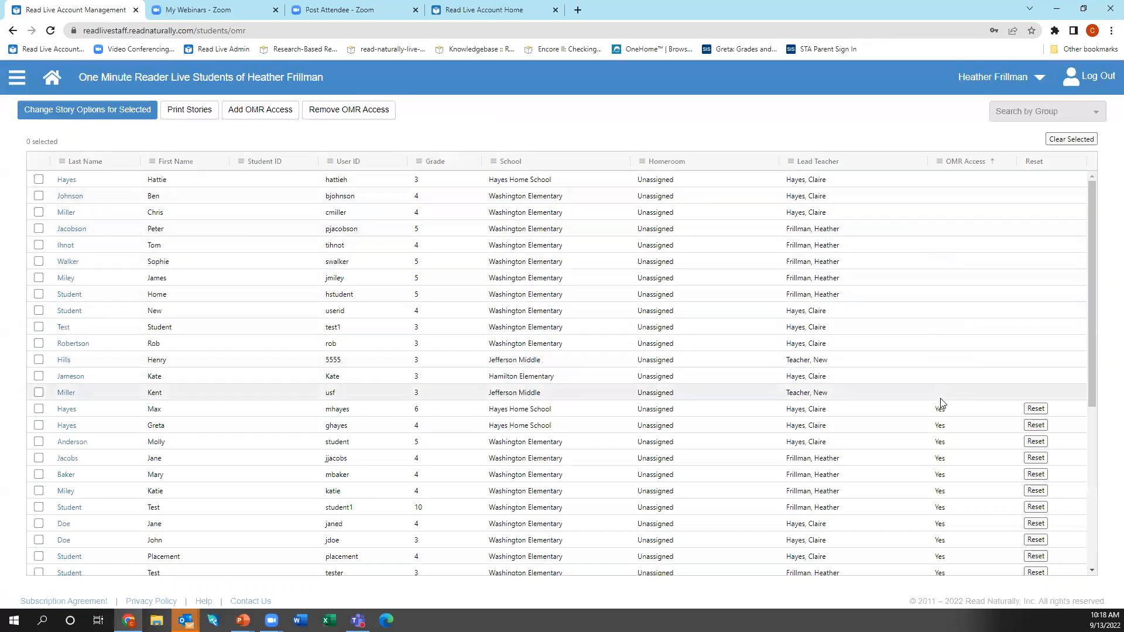
Select the first seven students without OMR access as one continuous range
left_click(39, 181)
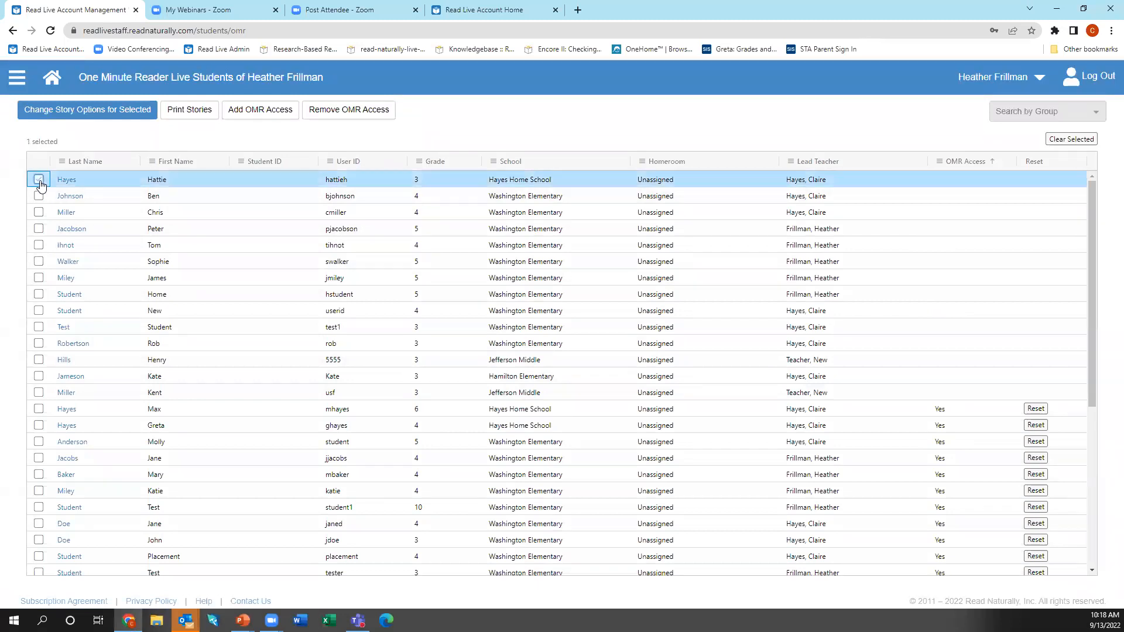
left_click(39, 279)
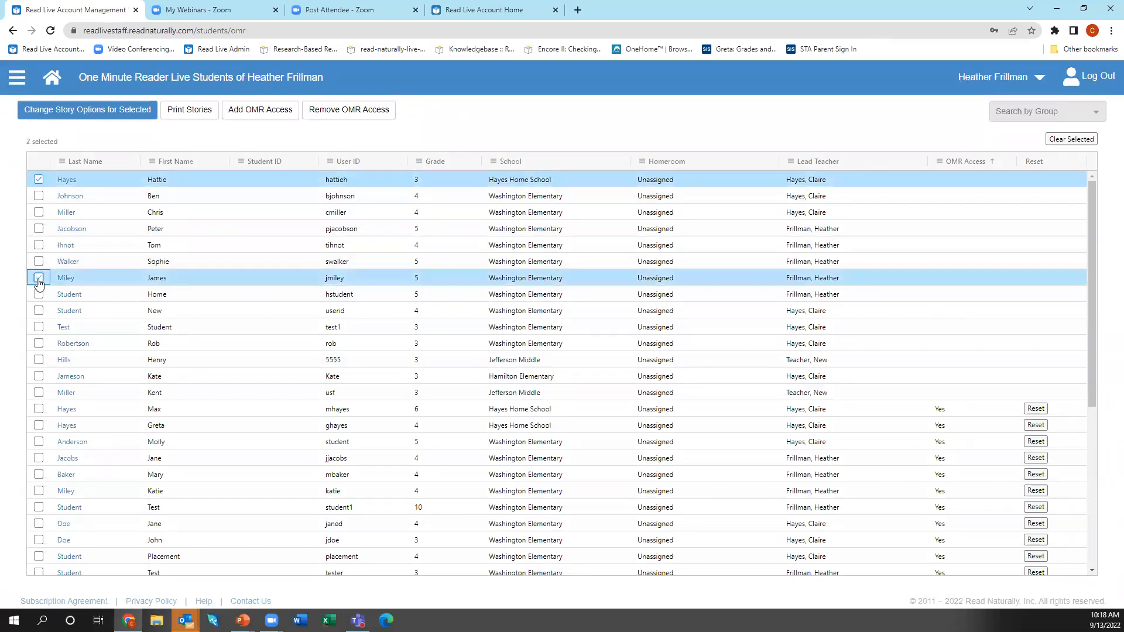
left_click(39, 181)
left_click(39, 179)
left_click(39, 278, "shift")
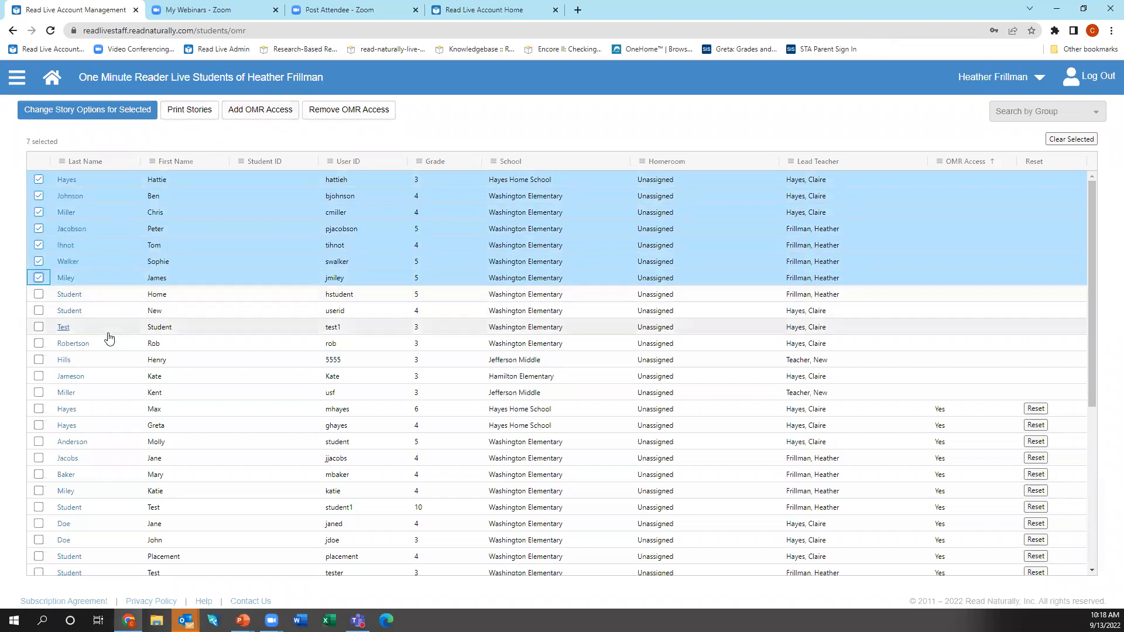
Deselect all seven selected students one by one
left_click(38, 278)
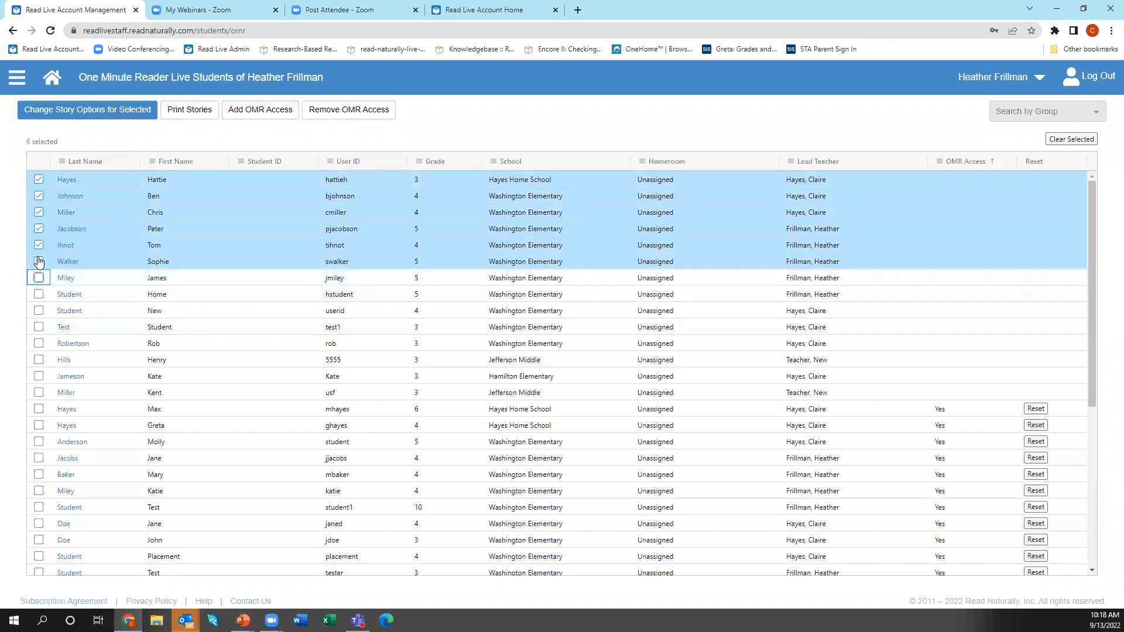
left_click(39, 261)
left_click(39, 245)
left_click(39, 229)
left_click(39, 212)
left_click(39, 195)
left_click(39, 180)
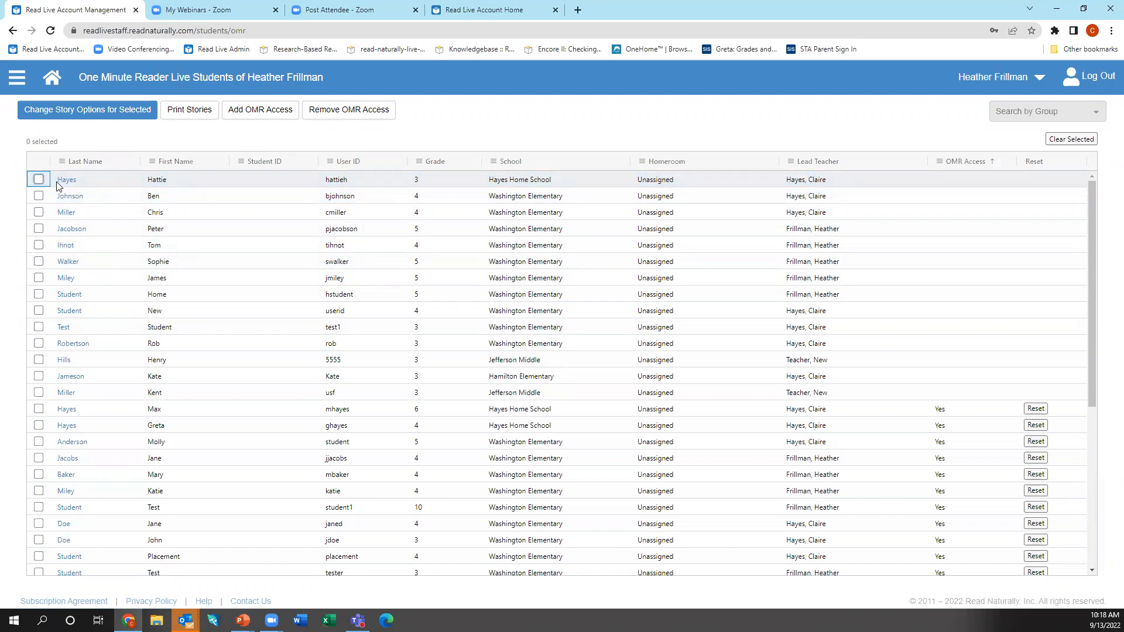
Open Student Setup and sort the students by RNL License so unlicensed ones come first
left_click(15, 82)
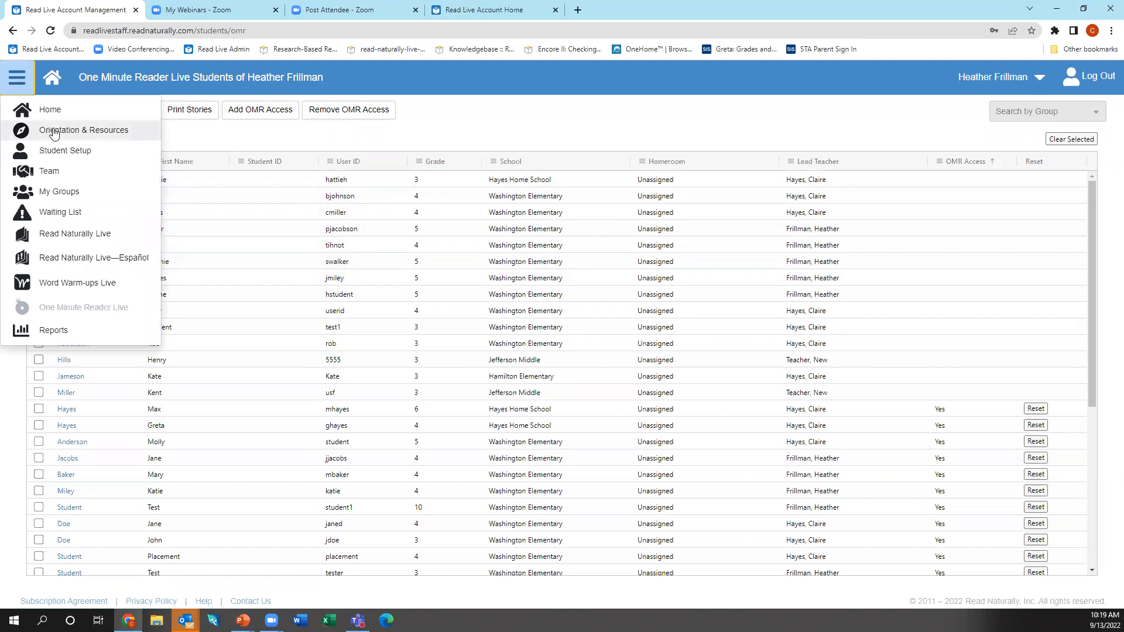
left_click(72, 156)
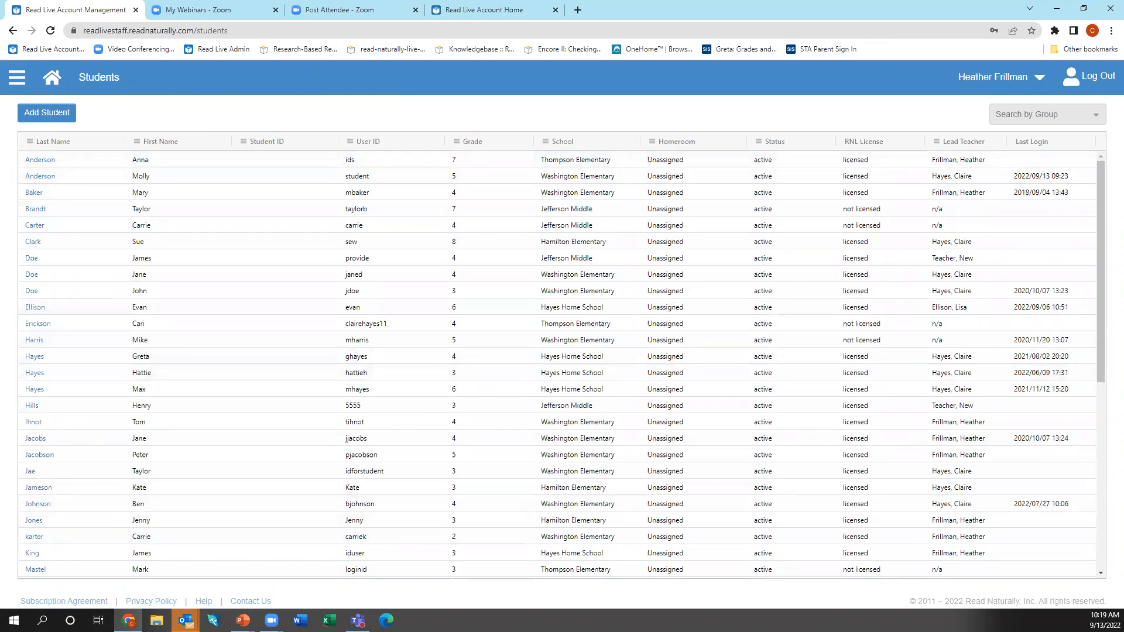
left_click(867, 143)
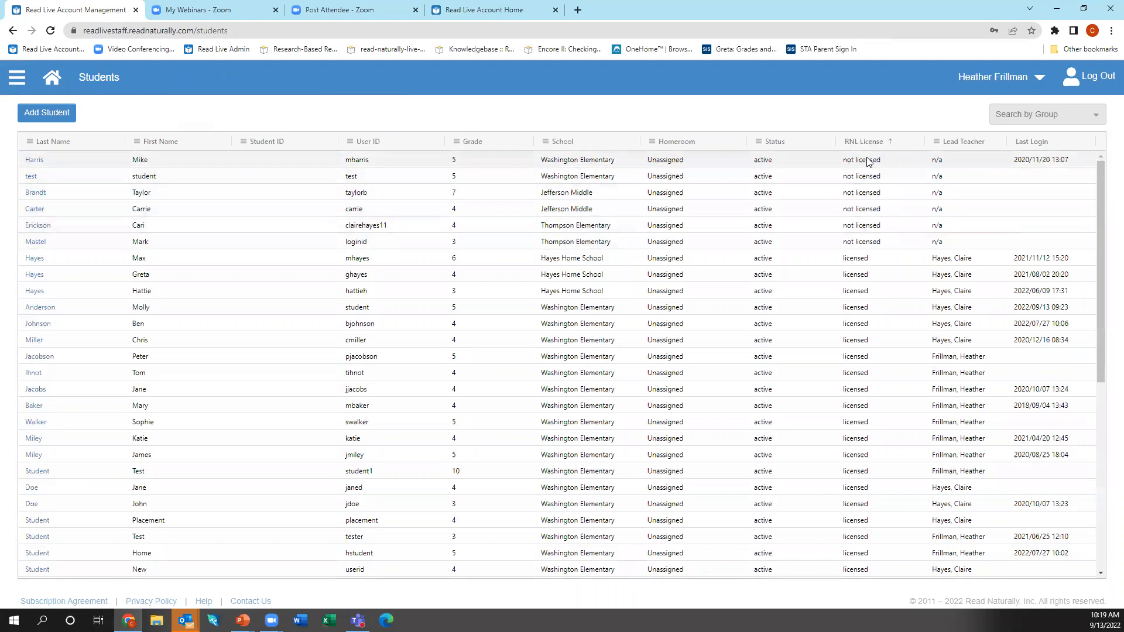
Open the unlicensed grade 7 Jefferson Middle student's details, license the student and assign the second listed lead teacher
left_click(35, 193)
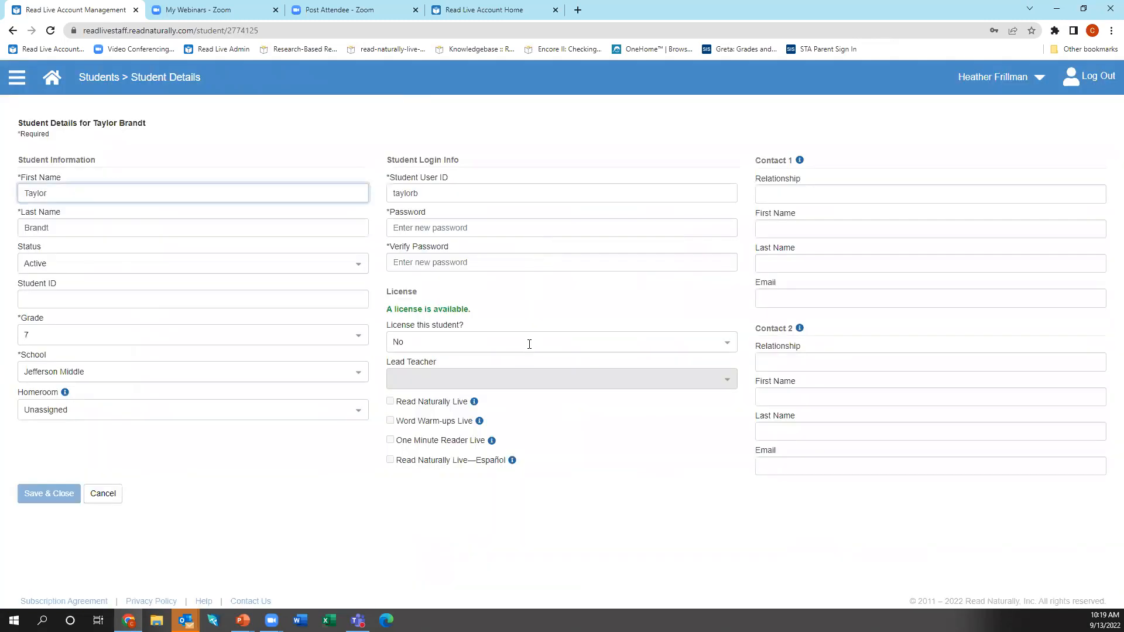
left_click(530, 344)
left_click(515, 381)
left_click(491, 375)
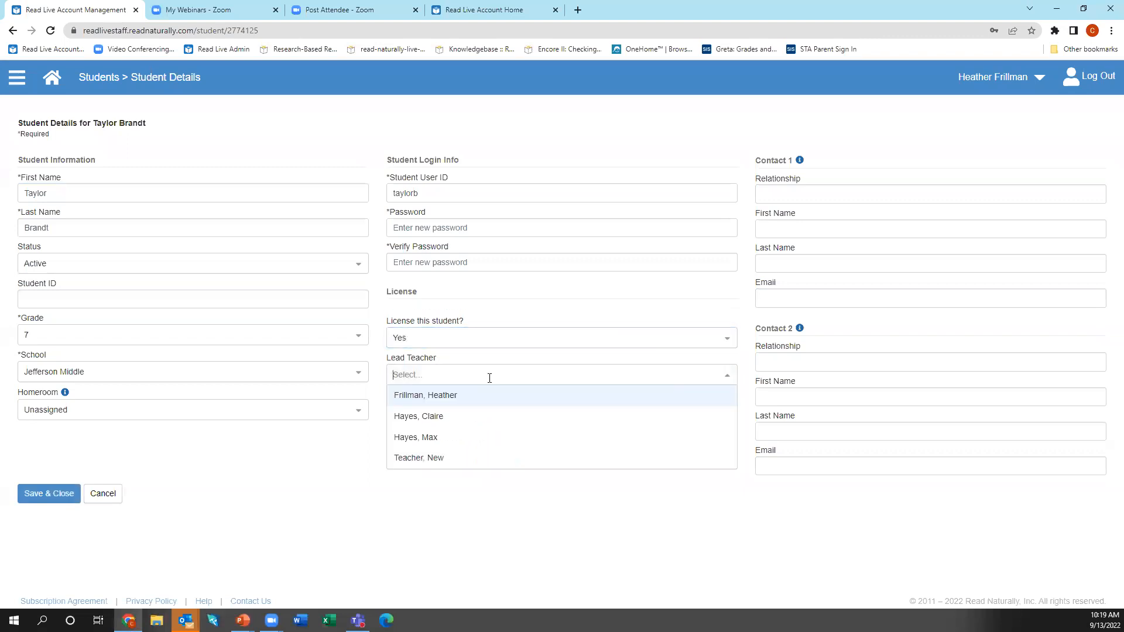
left_click(482, 422)
Set the student's license to No and back to Yes
left_click(451, 345)
left_click(452, 355)
left_click(452, 344)
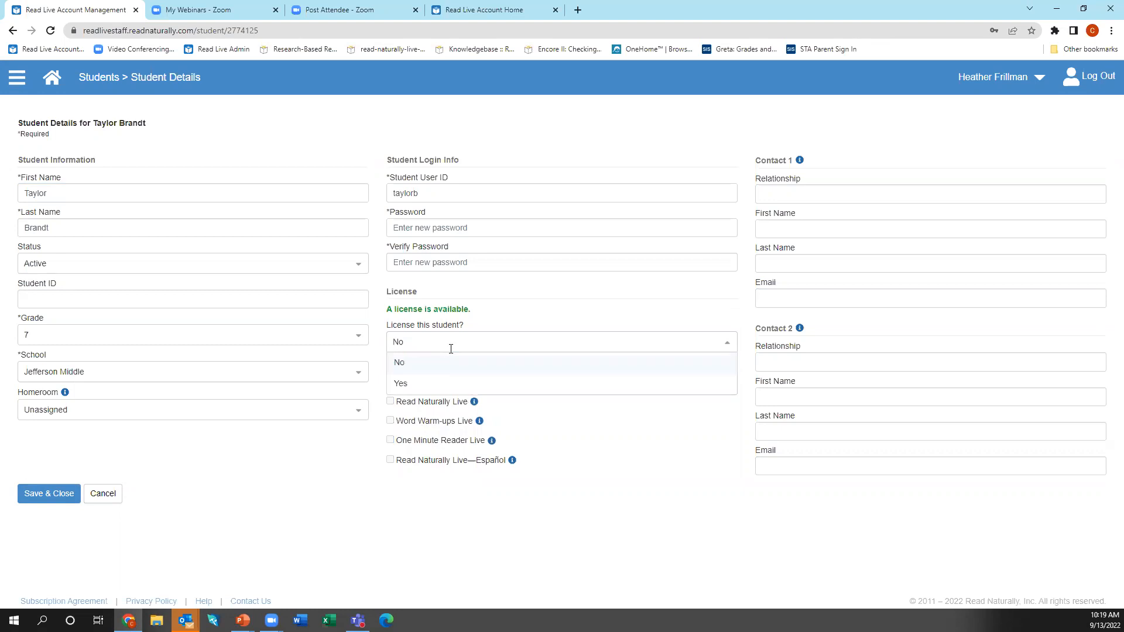
left_click(452, 383)
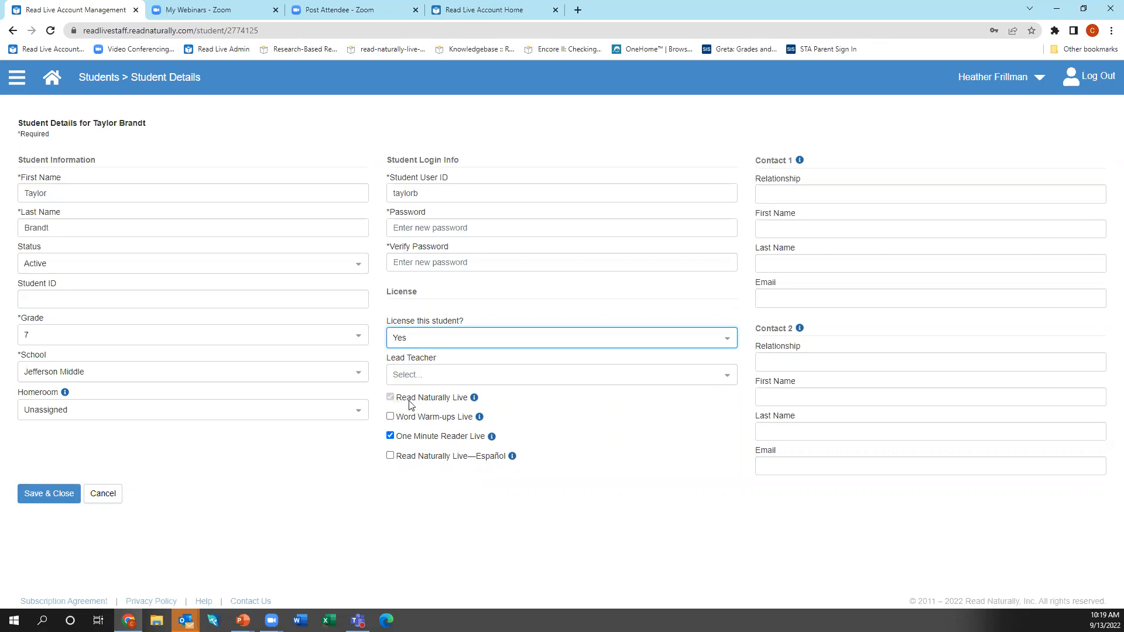
Toggle the student's One Minute Reader Live access off and on, and leave the details without saving
left_click(391, 437)
left_click(391, 438)
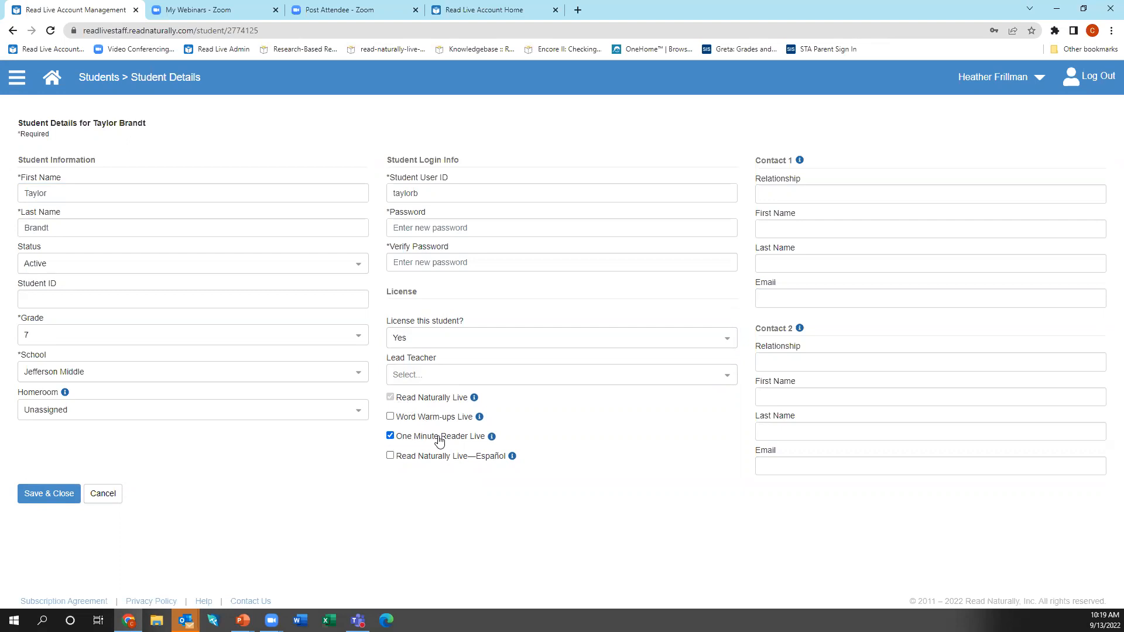
left_click(107, 497)
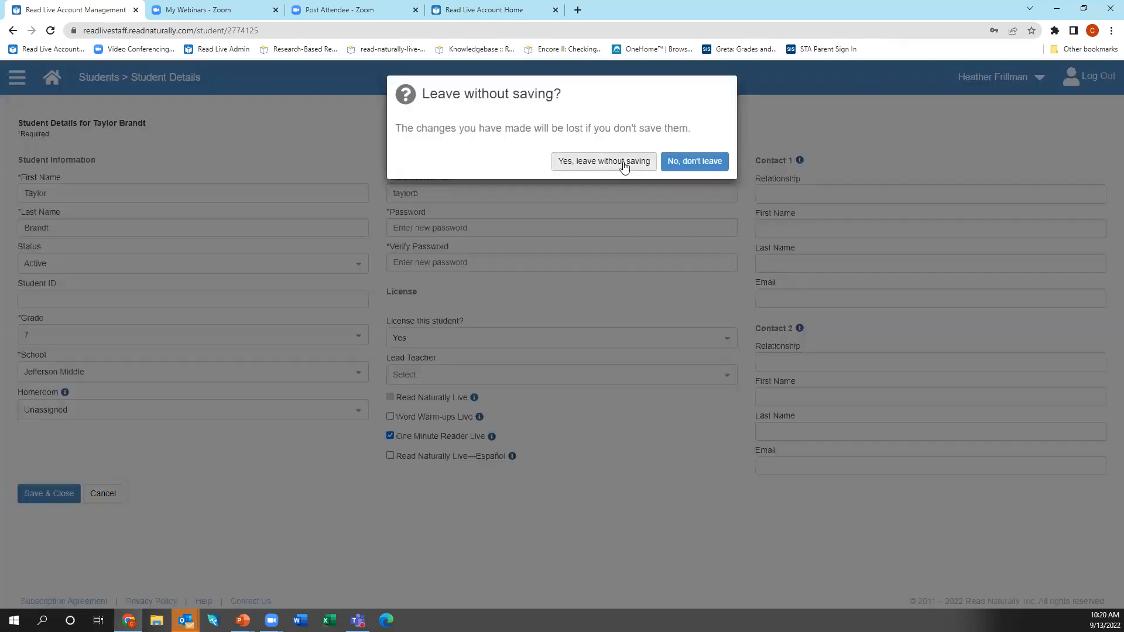
left_click(624, 168)
Start a new student record with first name New, last name Student, grade 3 and school Jefferson Middle
left_click(40, 114)
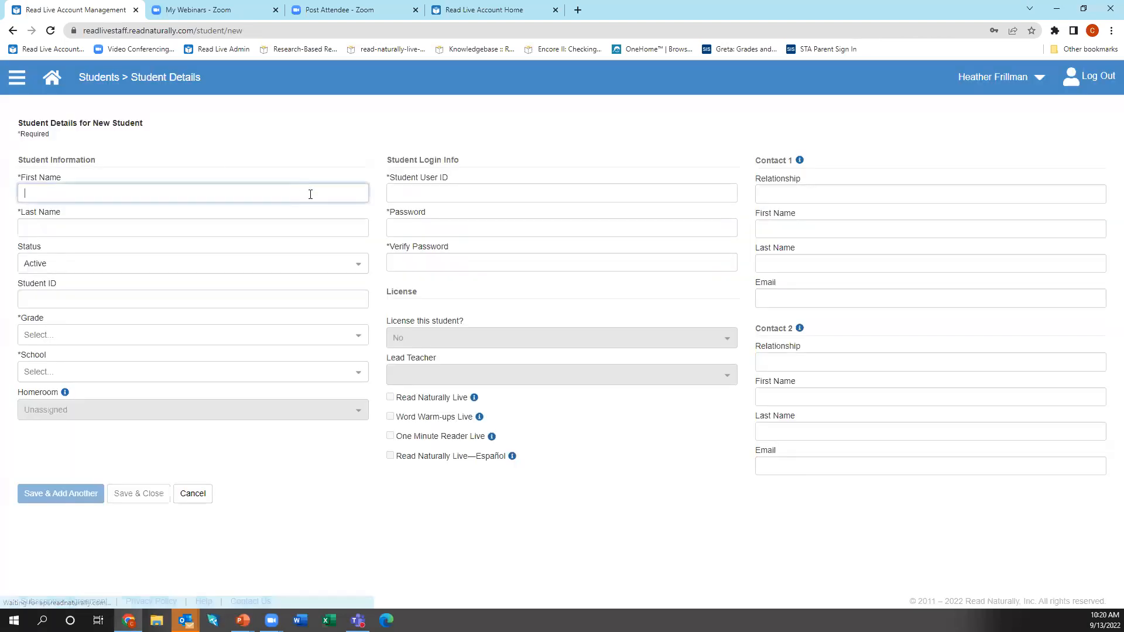
type("New")
key("Tab")
type("Student")
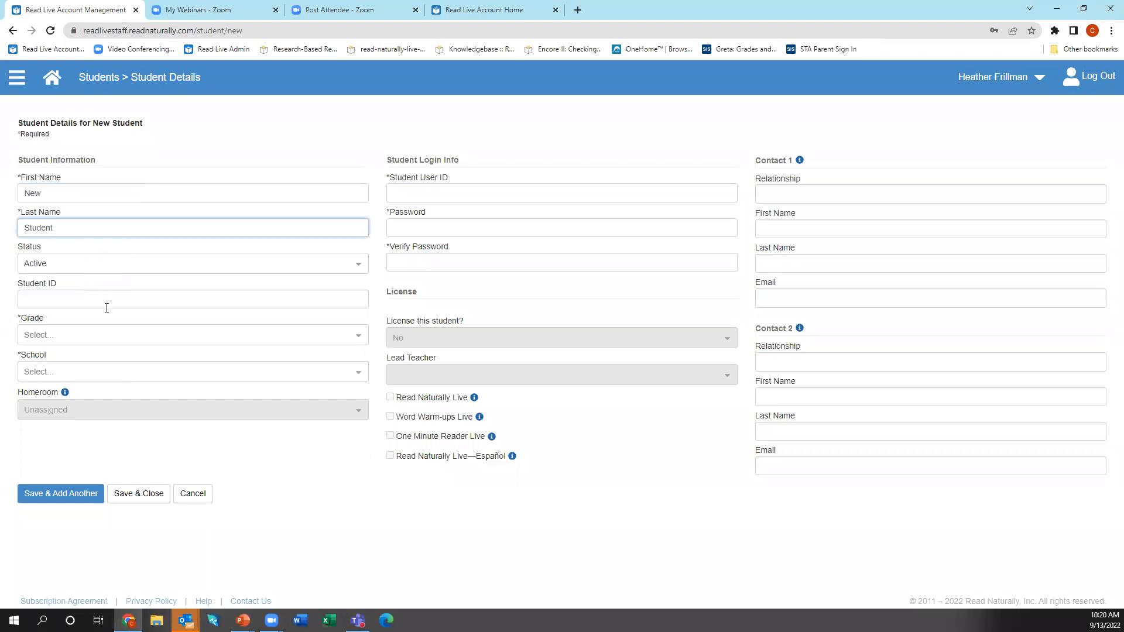
left_click(104, 336)
left_click(93, 422)
left_click(81, 379)
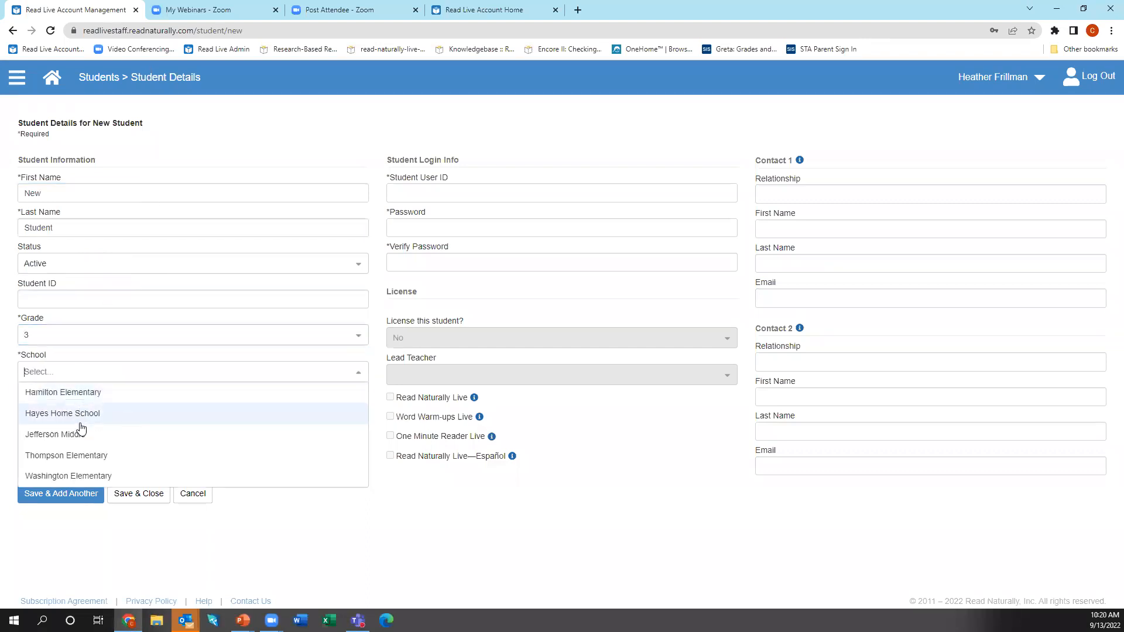
left_click(82, 434)
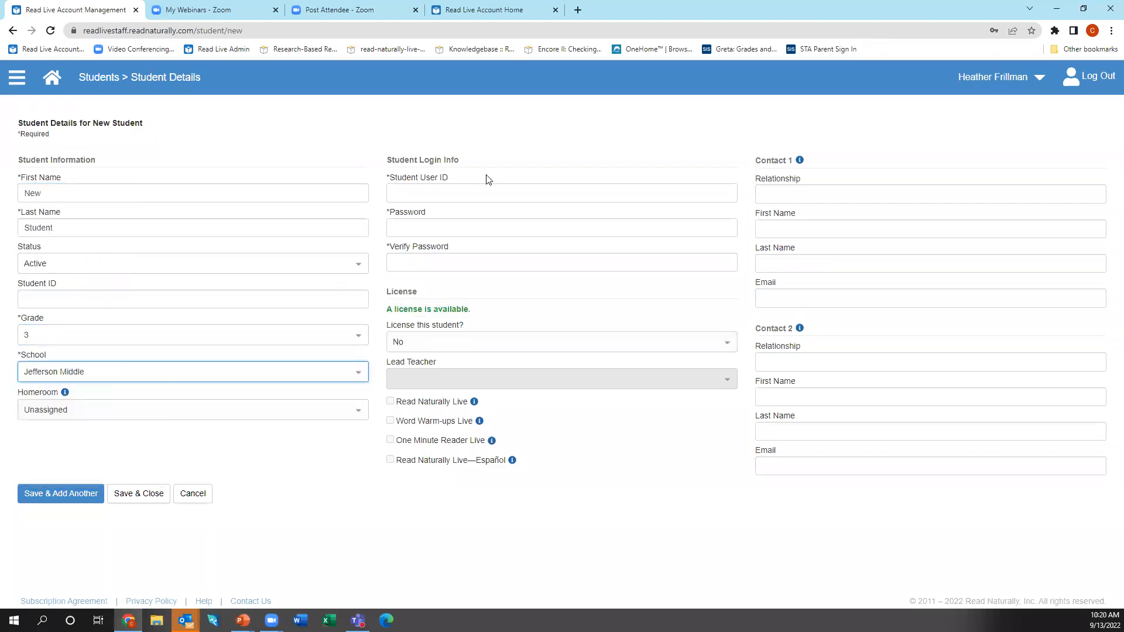
License the new student and add Word Warm-ups Live to the enabled programs
left_click(445, 340)
left_click(436, 384)
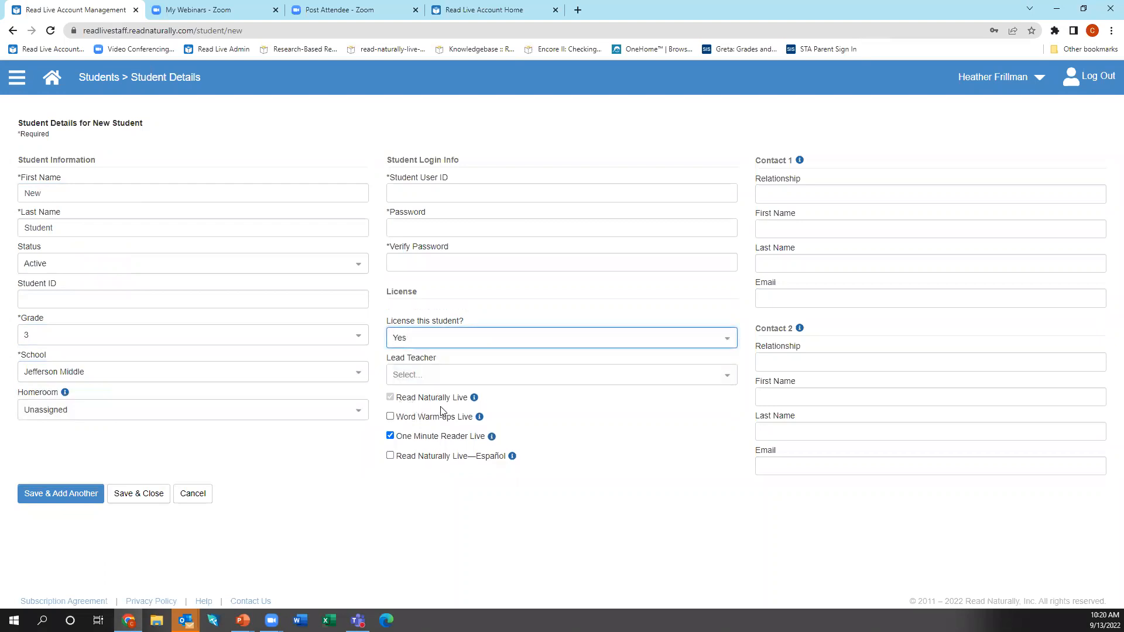
left_click_drag(468, 399, 394, 403)
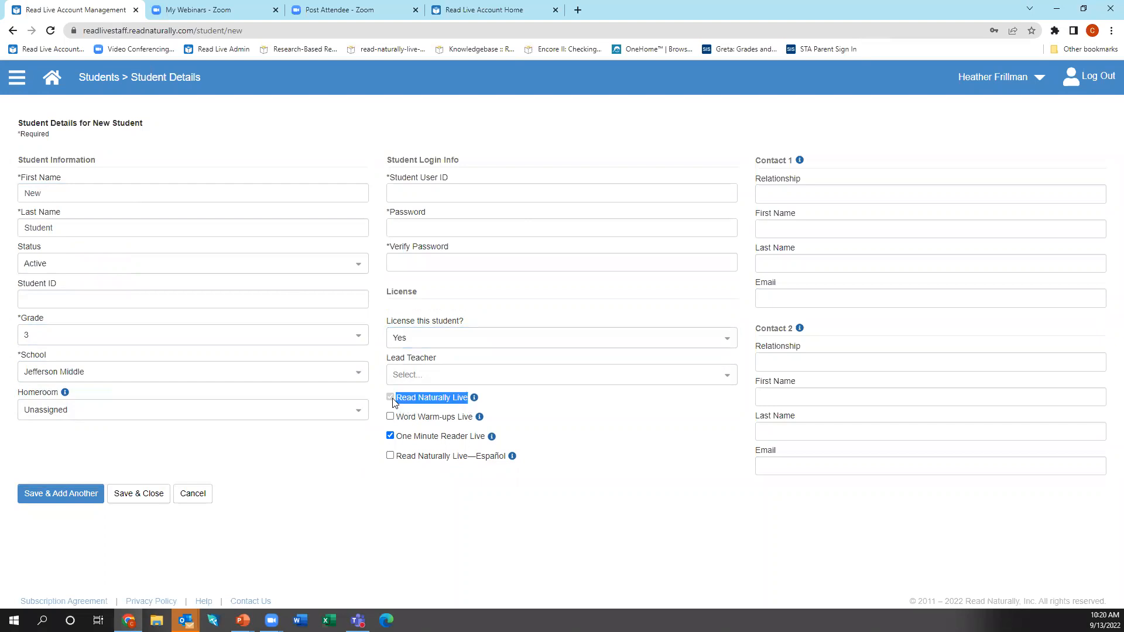
left_click_drag(486, 439, 396, 440)
left_click(389, 416)
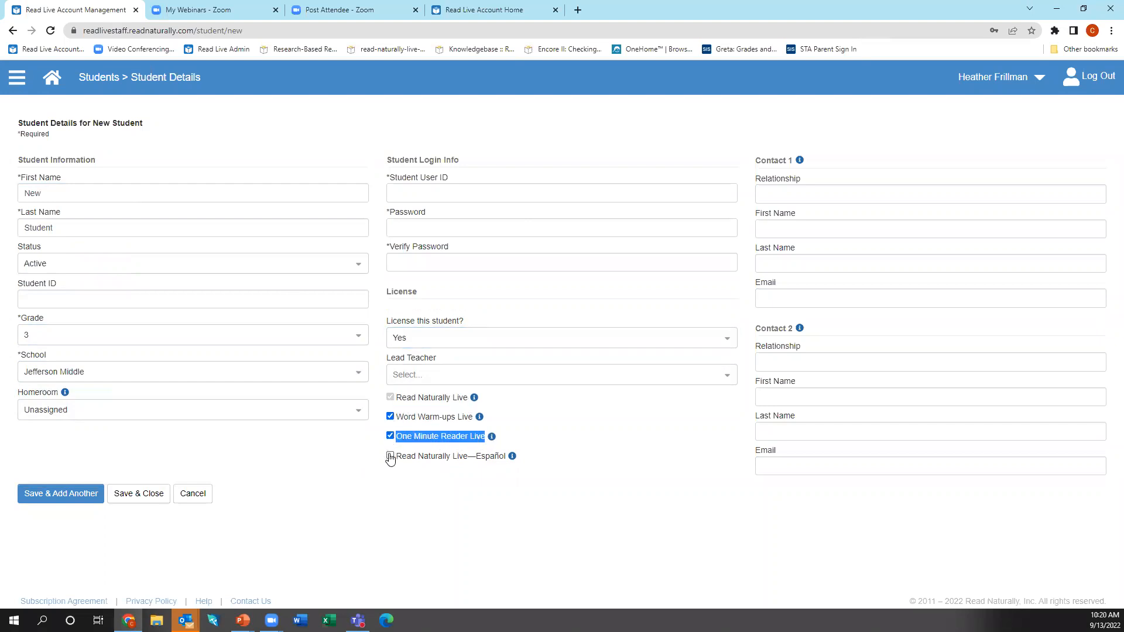
Remove Word Warm-ups Live from the new student and leave the record without saving
left_click(390, 416)
left_click(192, 494)
left_click(609, 164)
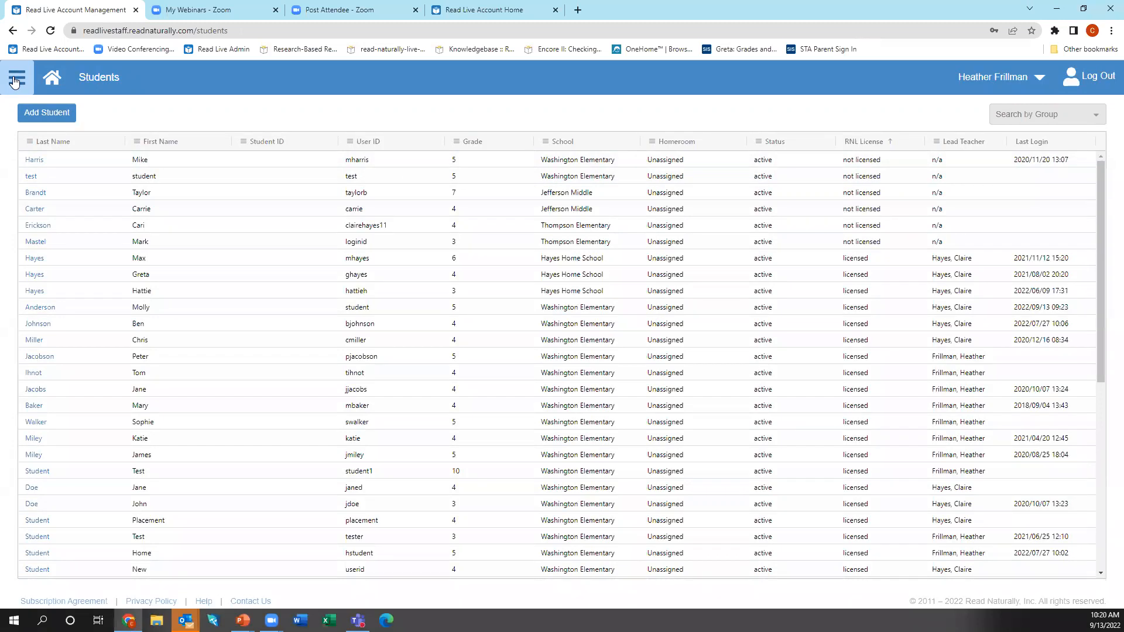
Return to the One Minute Reader Live students and open the story options for the grade 4 Hayes Home School student
left_click(15, 82)
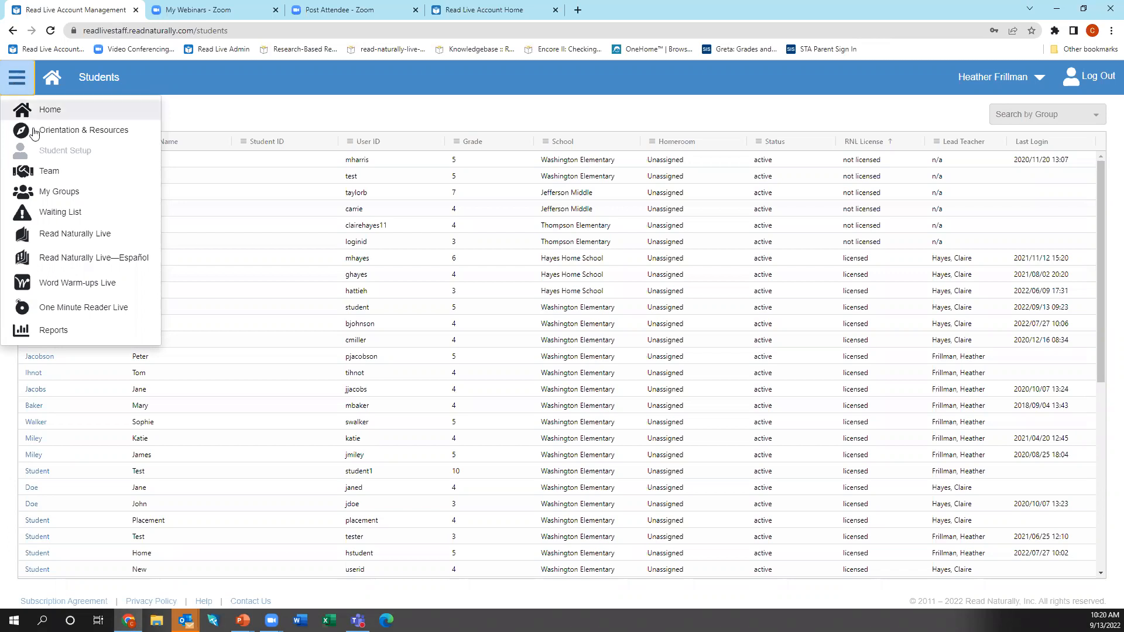
left_click(73, 310)
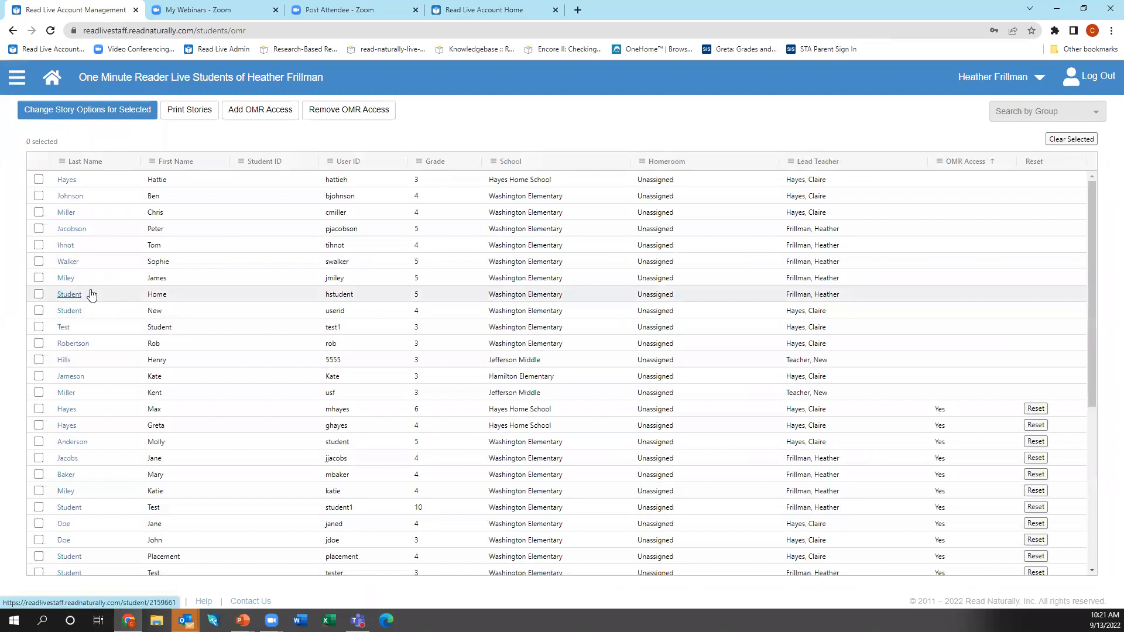
left_click(39, 425)
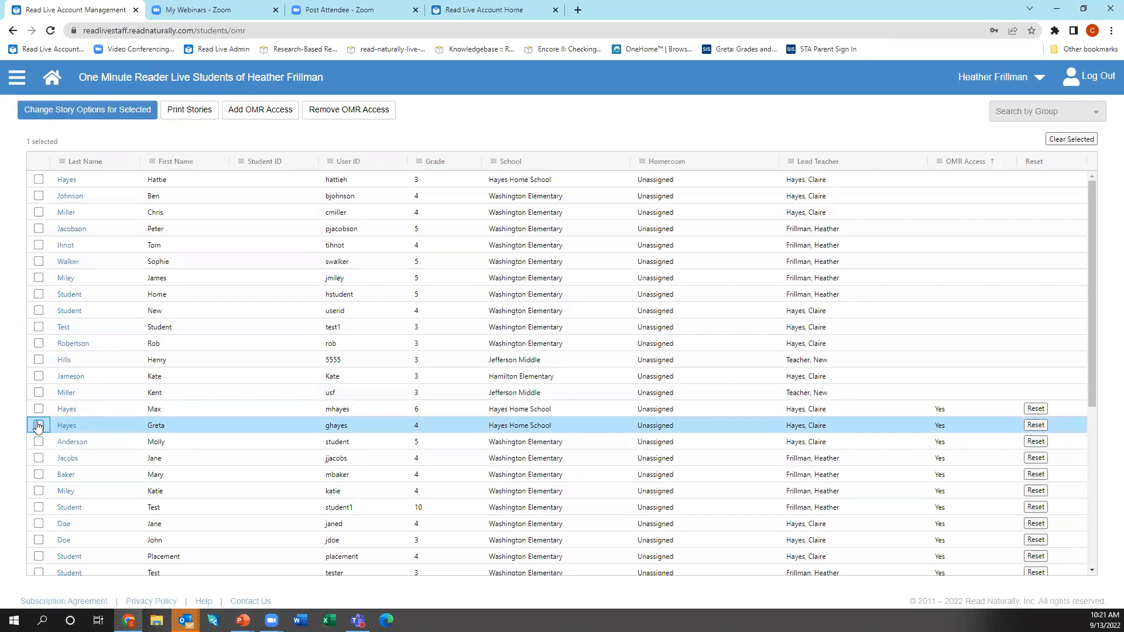
left_click(85, 109)
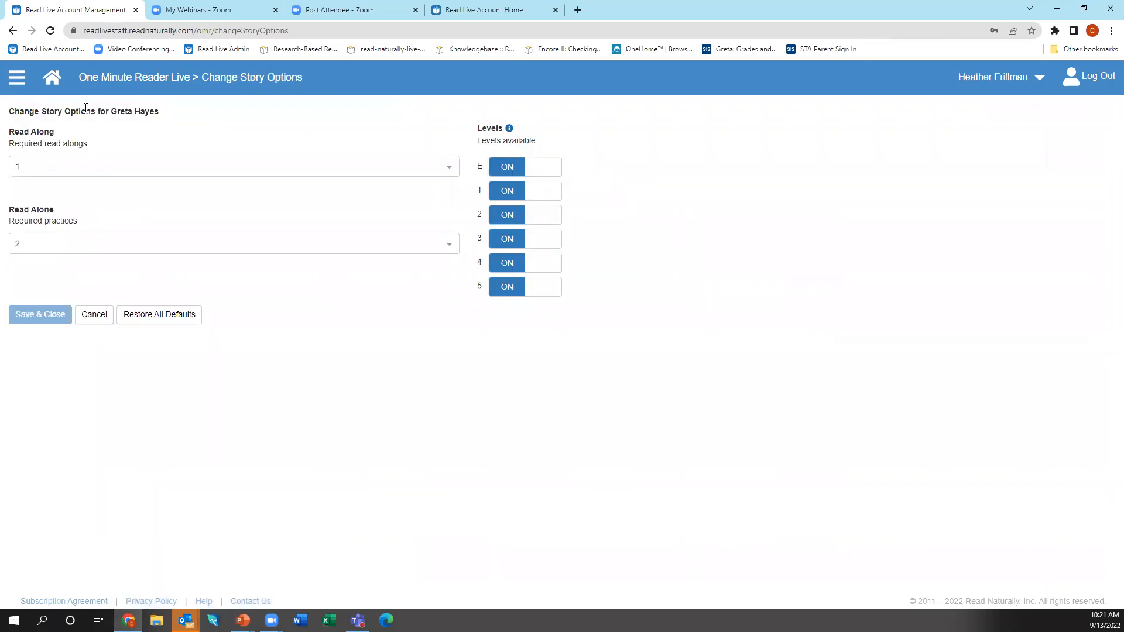
left_click_drag(9, 110, 176, 122)
key("Tab")
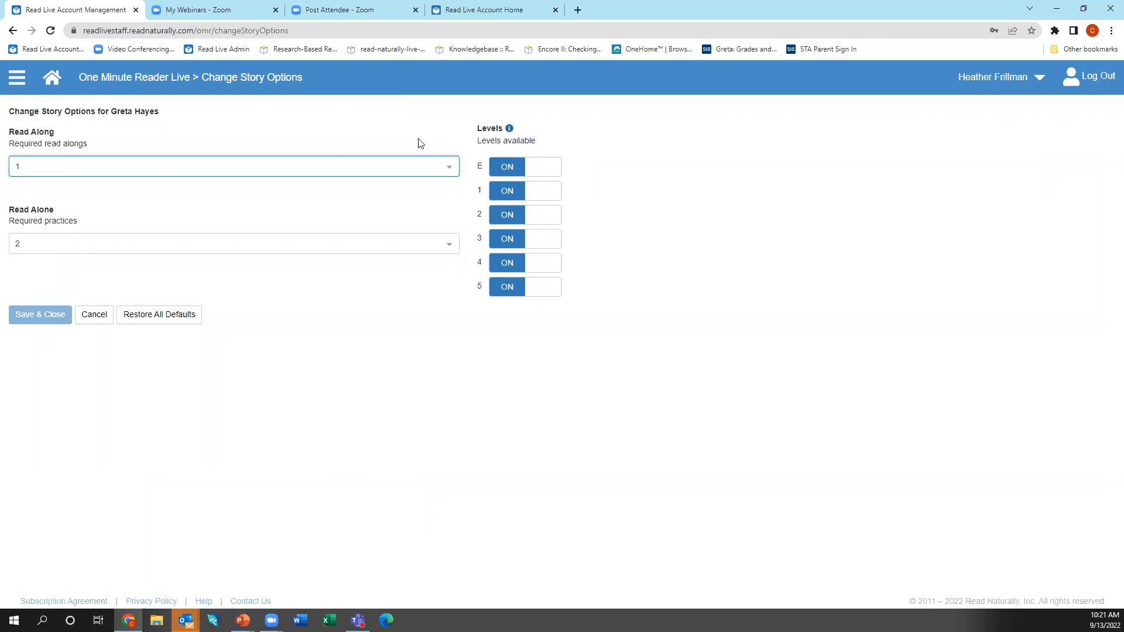
Turn off story levels E, 1, 2 and 3 for the student
left_click(539, 170)
left_click(542, 192)
left_click(541, 215)
left_click(543, 242)
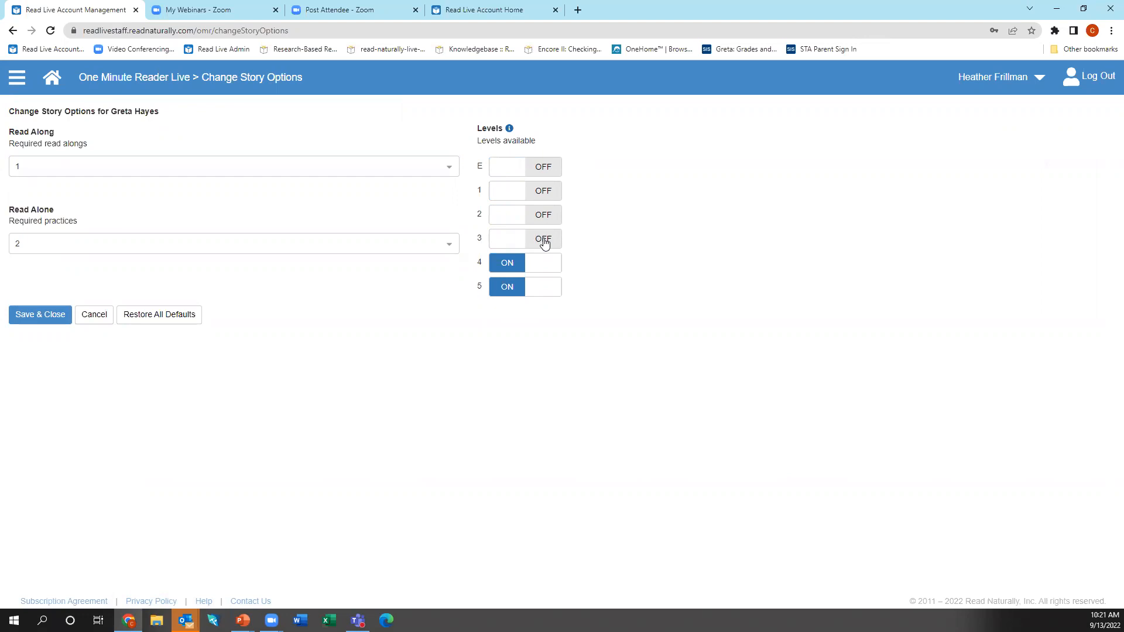
Turn story levels 3, 2, 1 and E back on
left_click(529, 245)
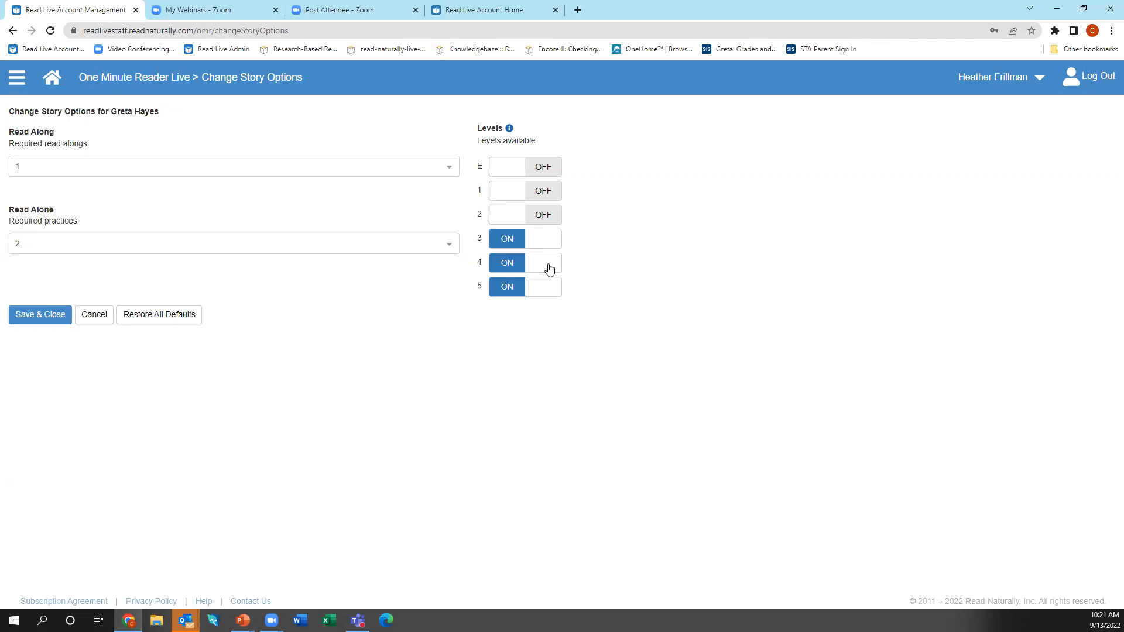
left_click(543, 217)
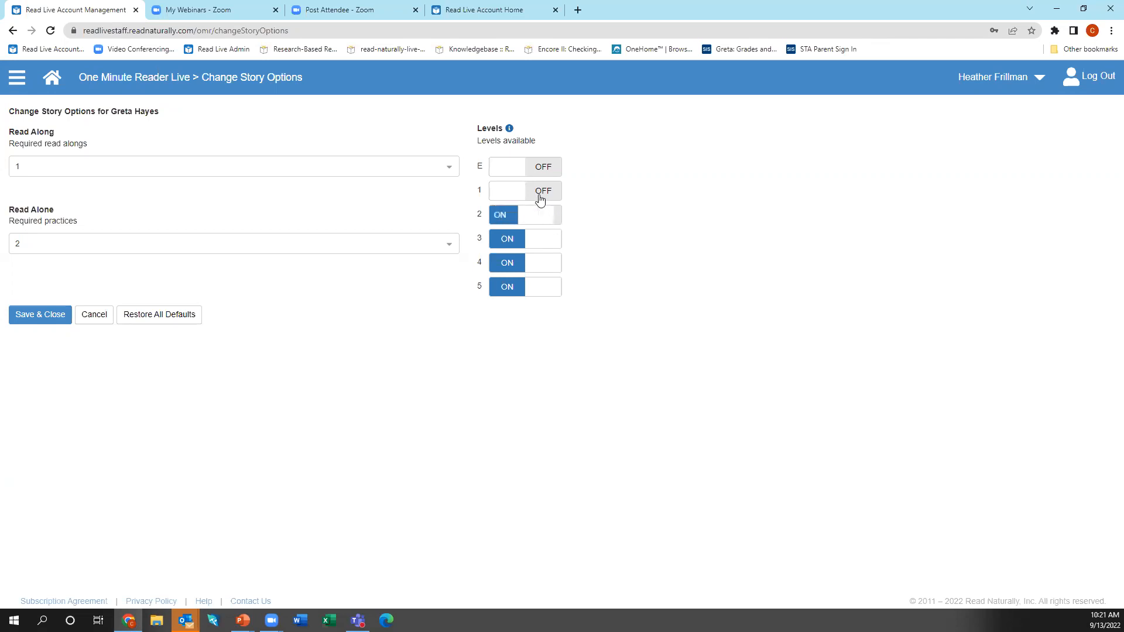
left_click(538, 192)
left_click(544, 167)
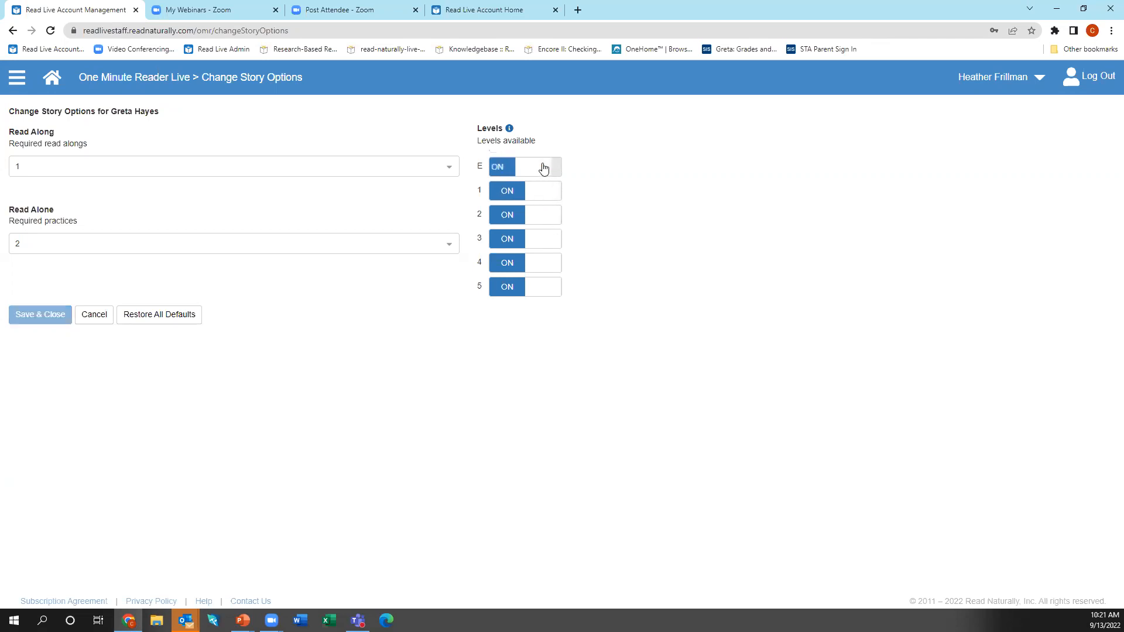
Review the available choices for the student's required read alongs and required Read Alone practices without changing either one
left_click_drag(6, 134, 89, 148)
left_click(82, 174)
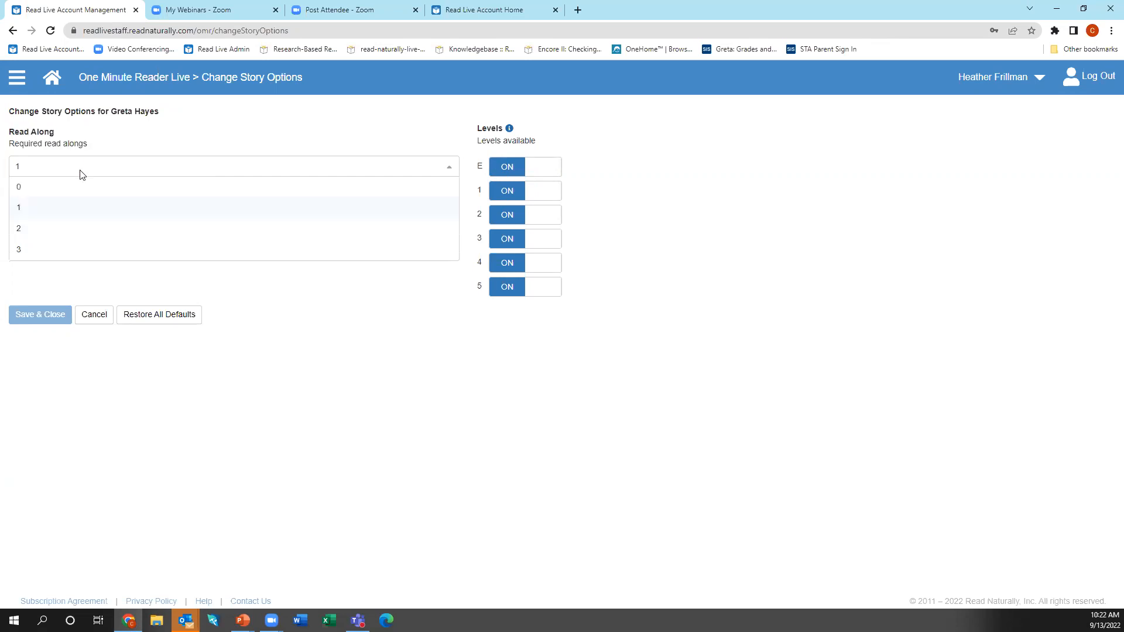
left_click(141, 287)
left_click_drag(86, 223, 6, 209)
left_click(50, 245)
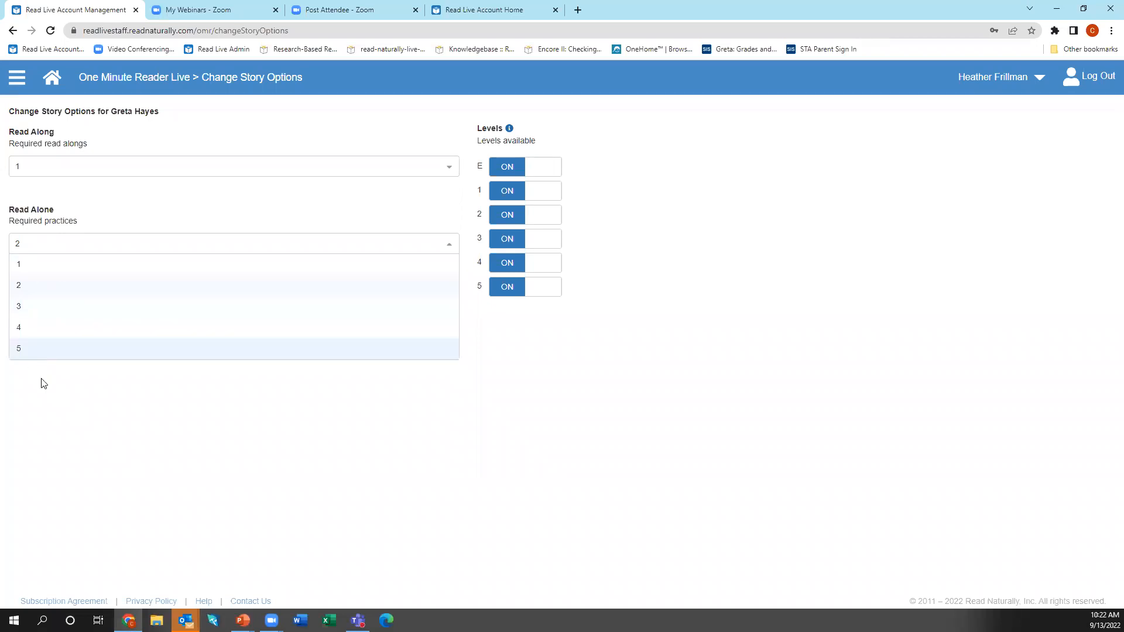
left_click(87, 463)
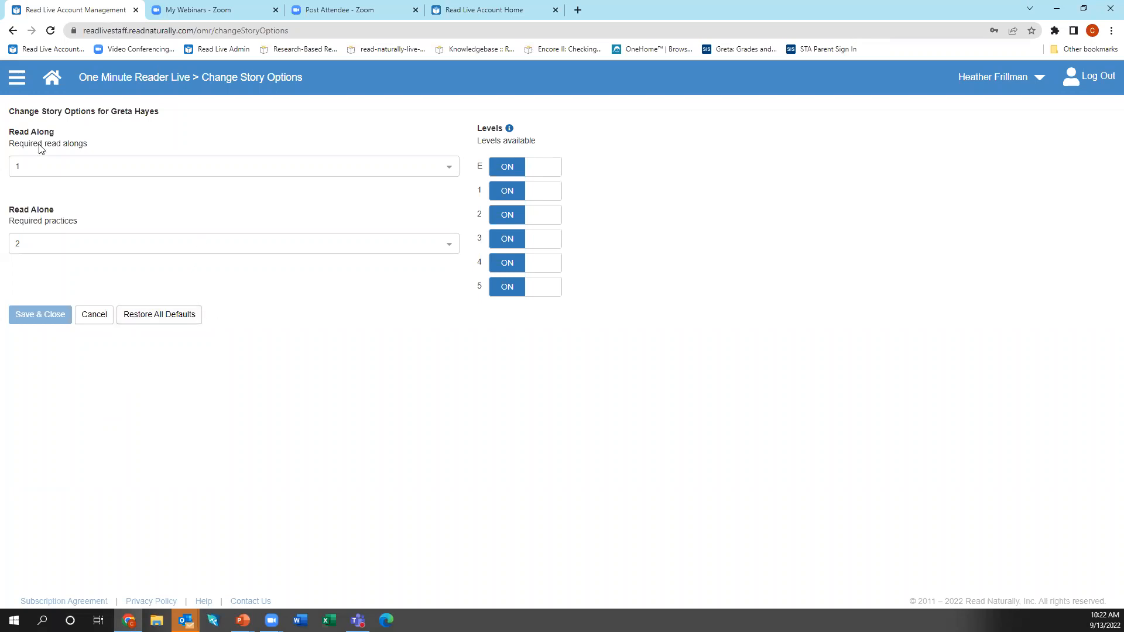
Leave the story options for the home page, and log in through the Read Live student login with the user ID student
left_click(51, 82)
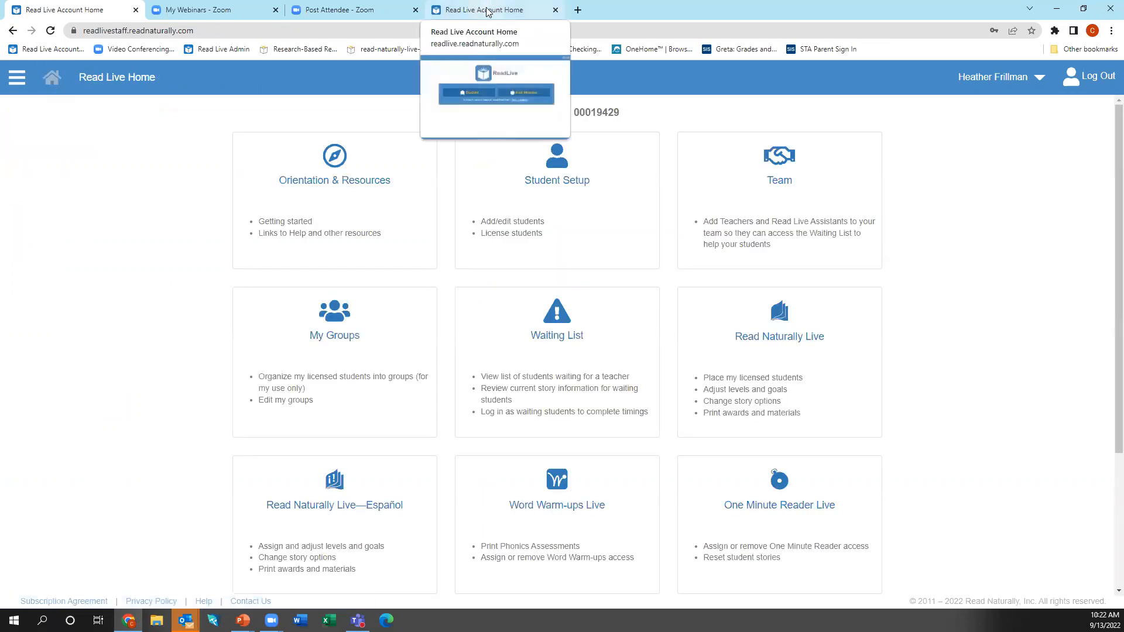
left_click(487, 9)
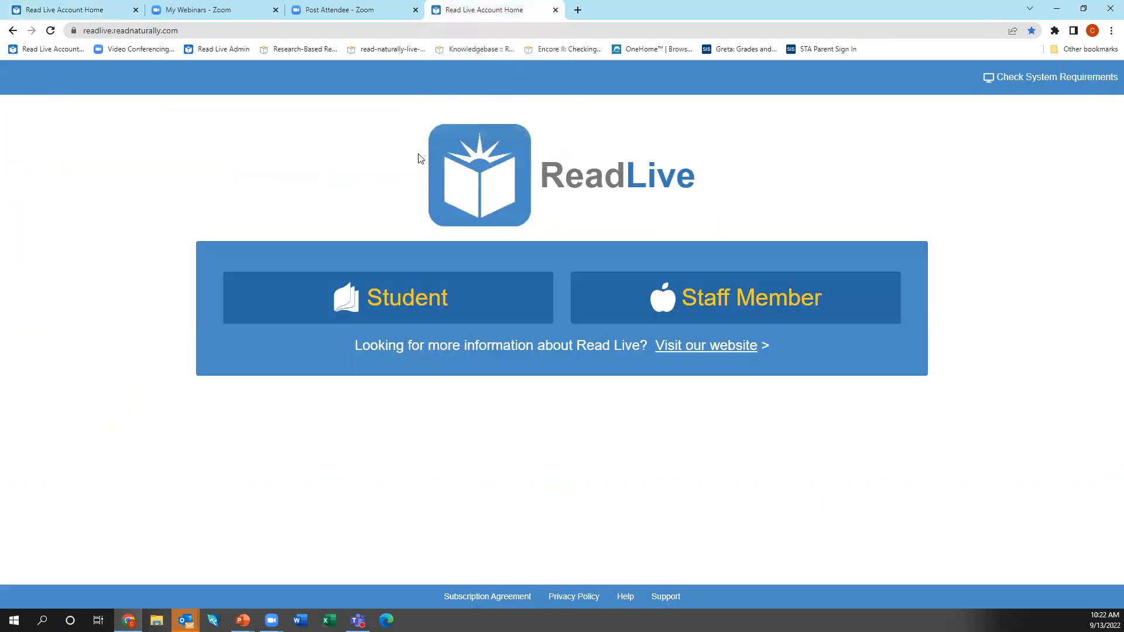
left_click(378, 294)
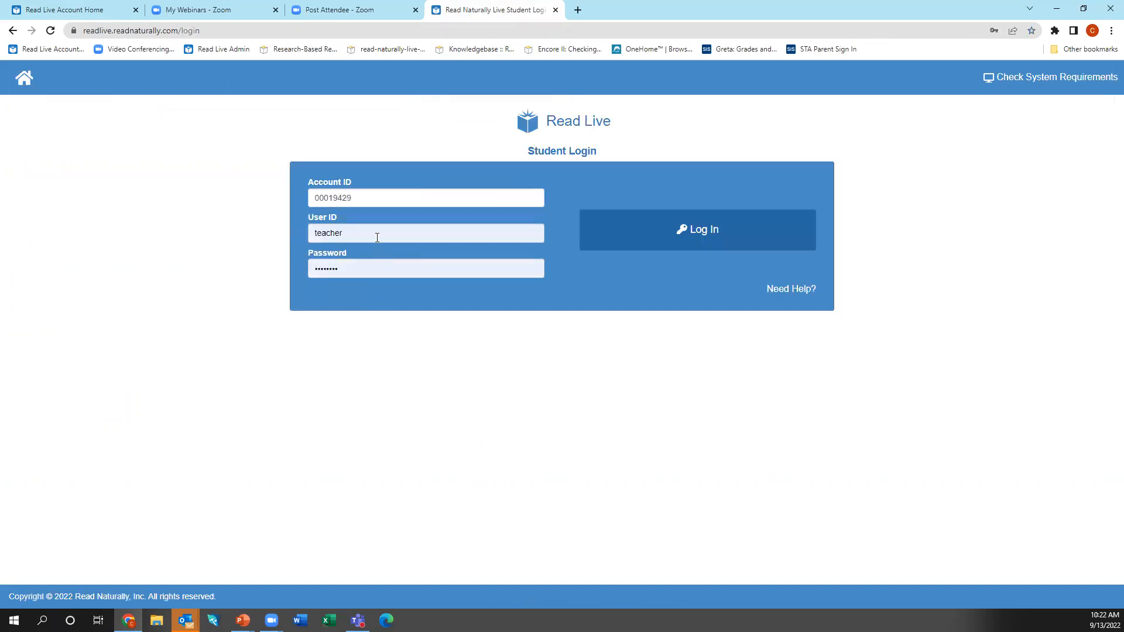
double_click(334, 240)
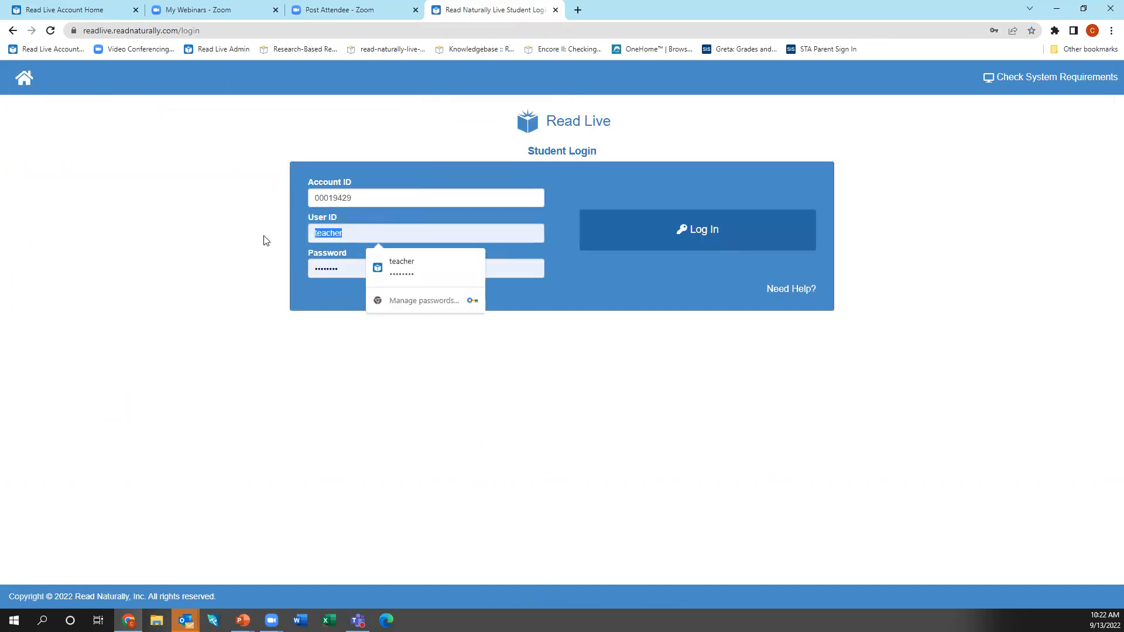
type("student")
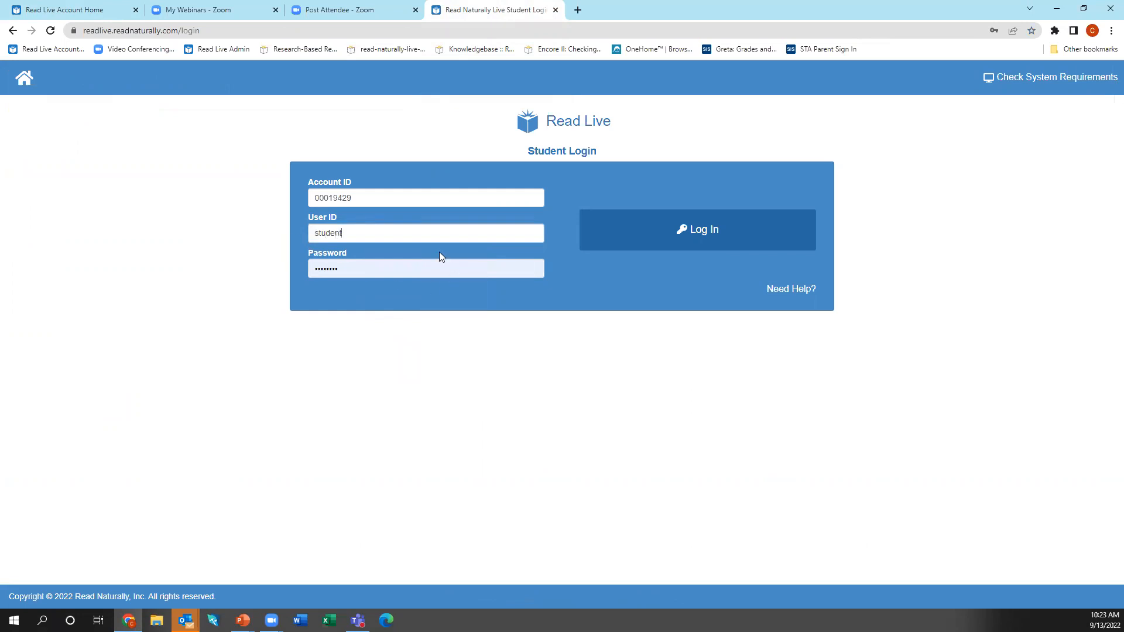
left_click(679, 241)
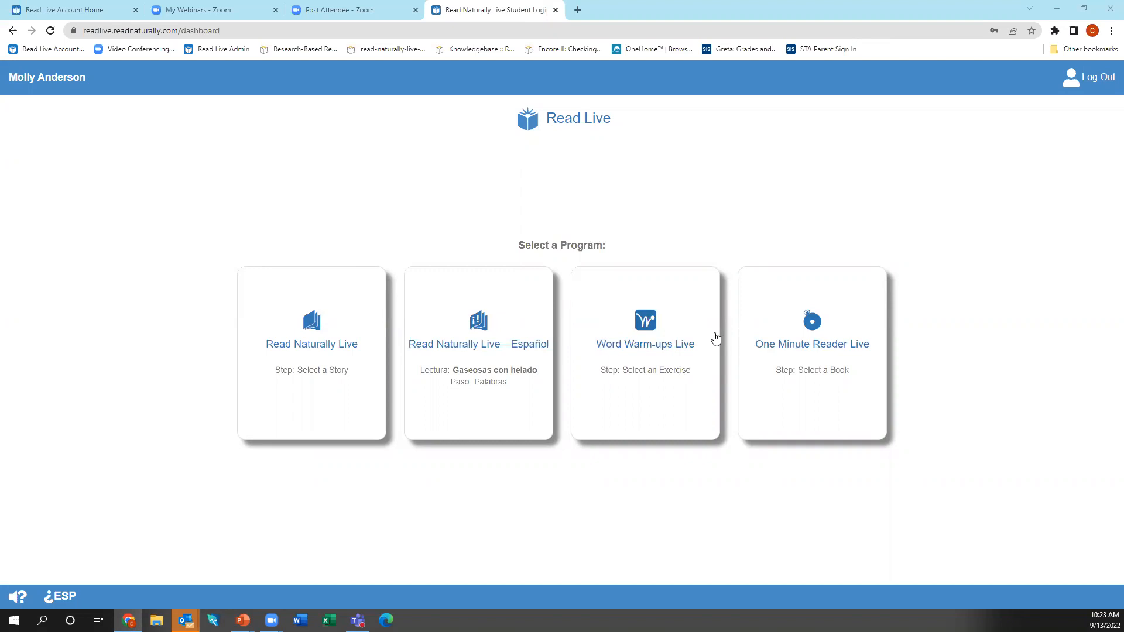
Open One Minute Reader Live as the student, view the placement test's level selection page and close it
left_click(828, 393)
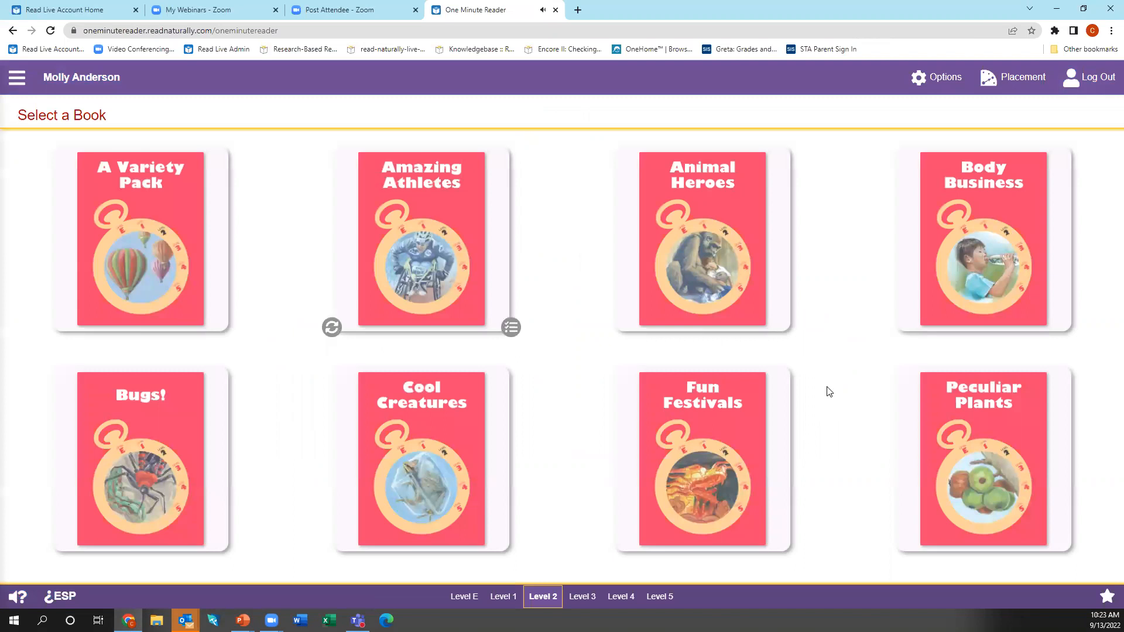
left_click_drag(129, 82, 48, 87)
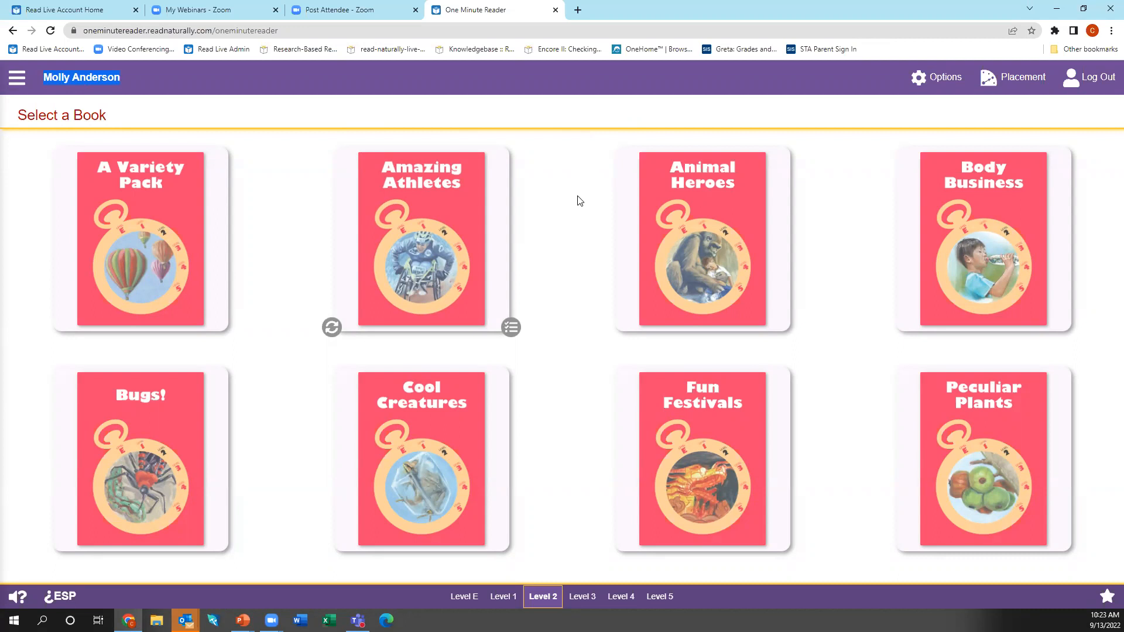
left_click(1002, 80)
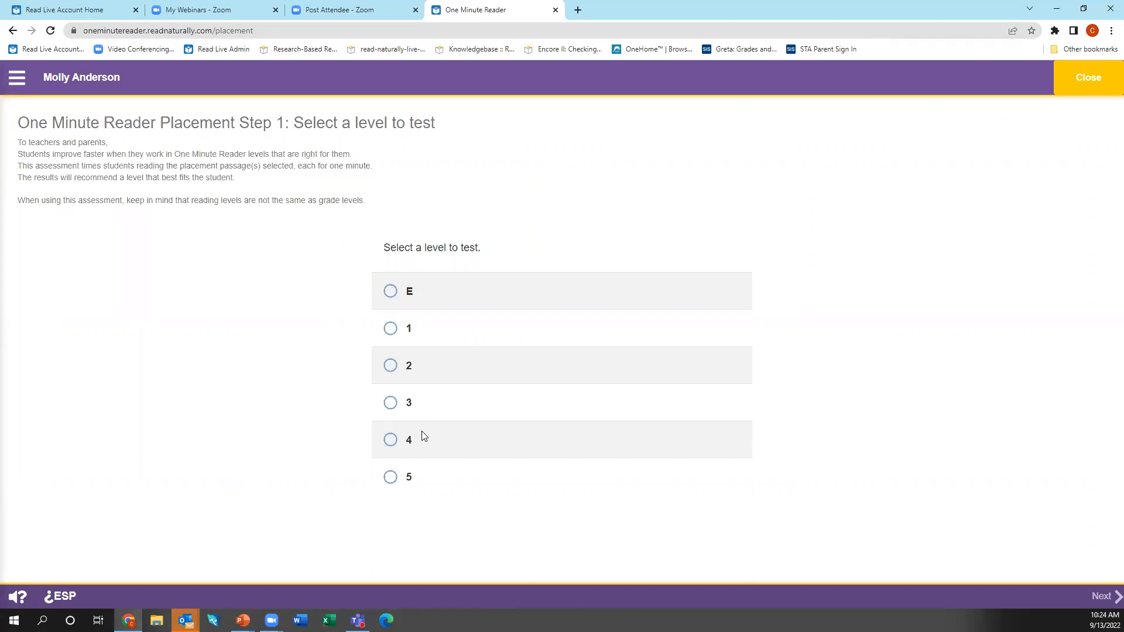
left_click(1092, 83)
left_click(672, 163)
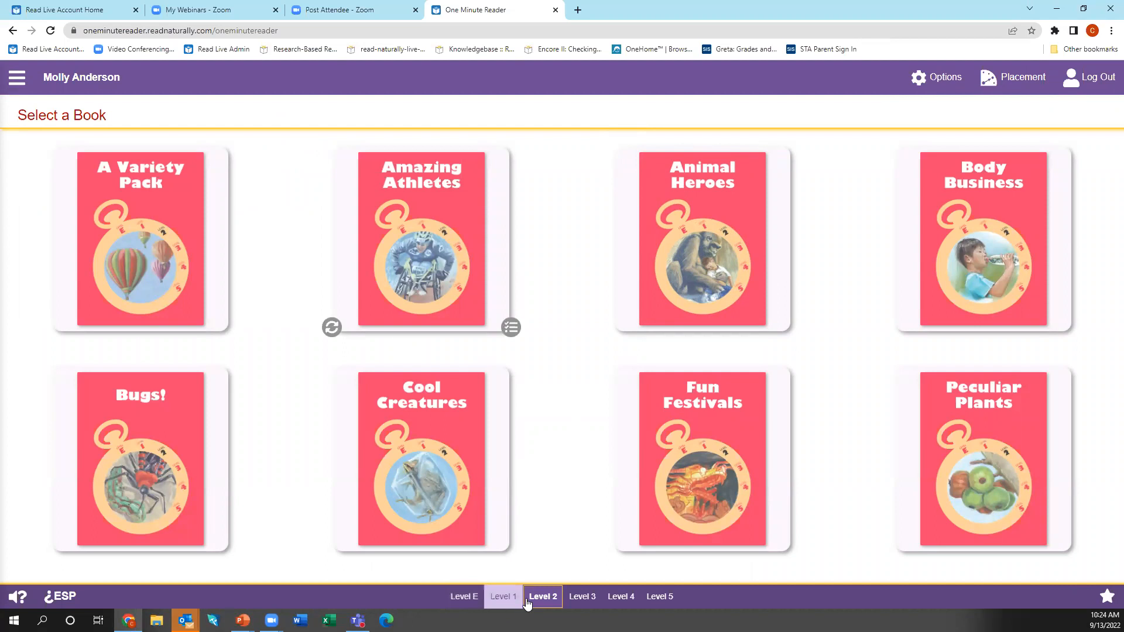
Browse the Level E and Level 1 books, and open the Carl Lewis story from the Level 2 book Amazing Athletes
left_click(464, 597)
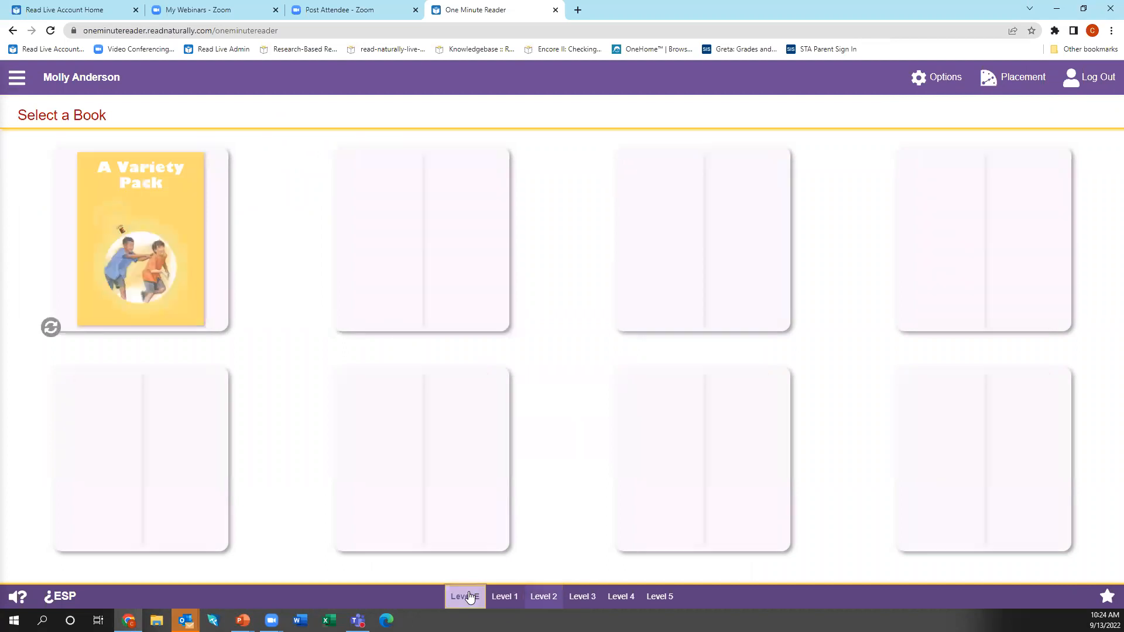
left_click(504, 597)
left_click(544, 598)
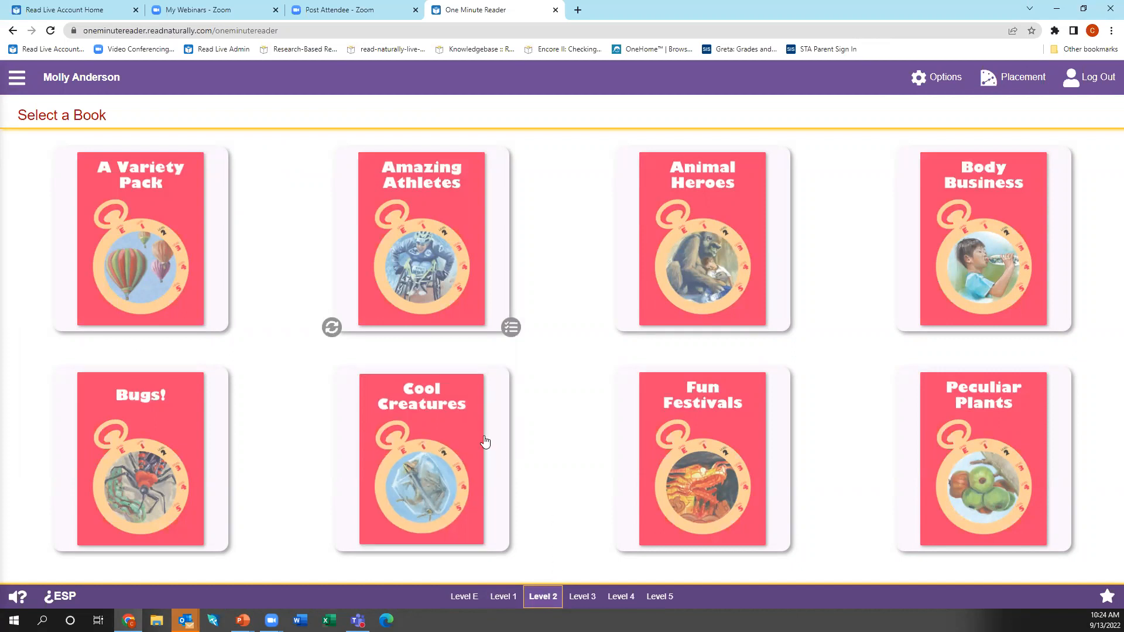
mouse_move(436, 278)
left_click(436, 278)
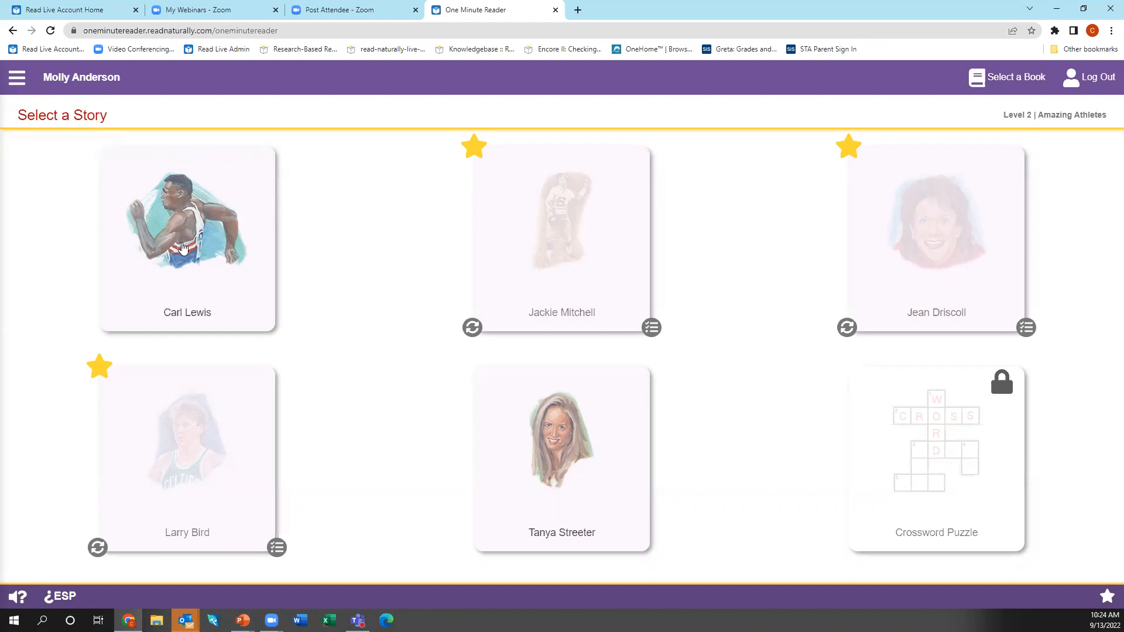
left_click(183, 248)
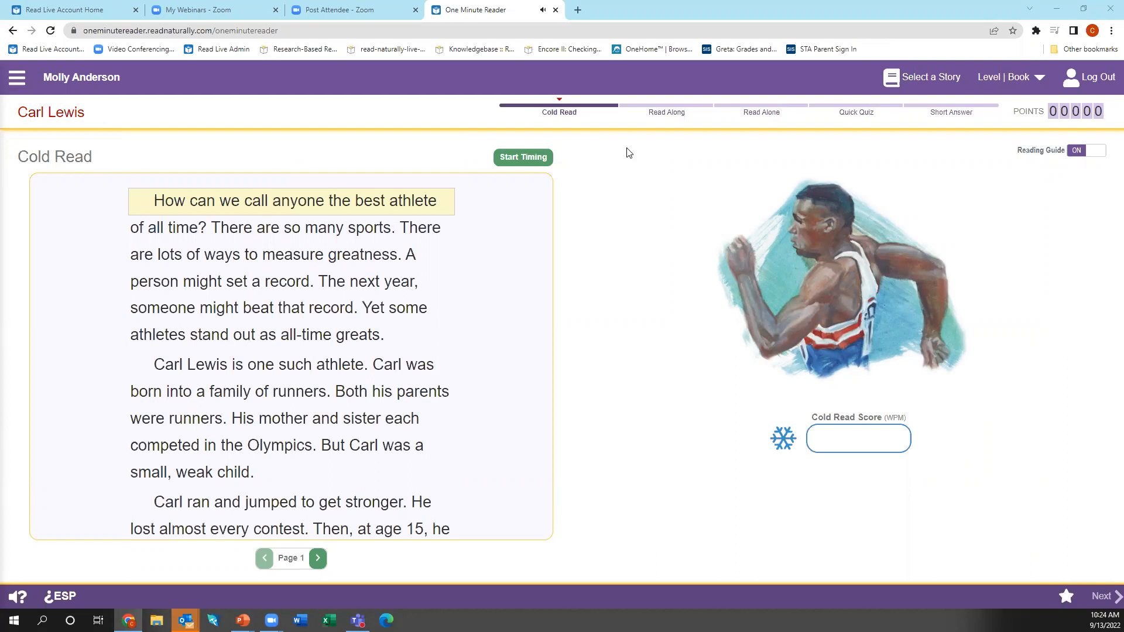
left_click_drag(584, 114, 534, 118)
left_click(565, 144)
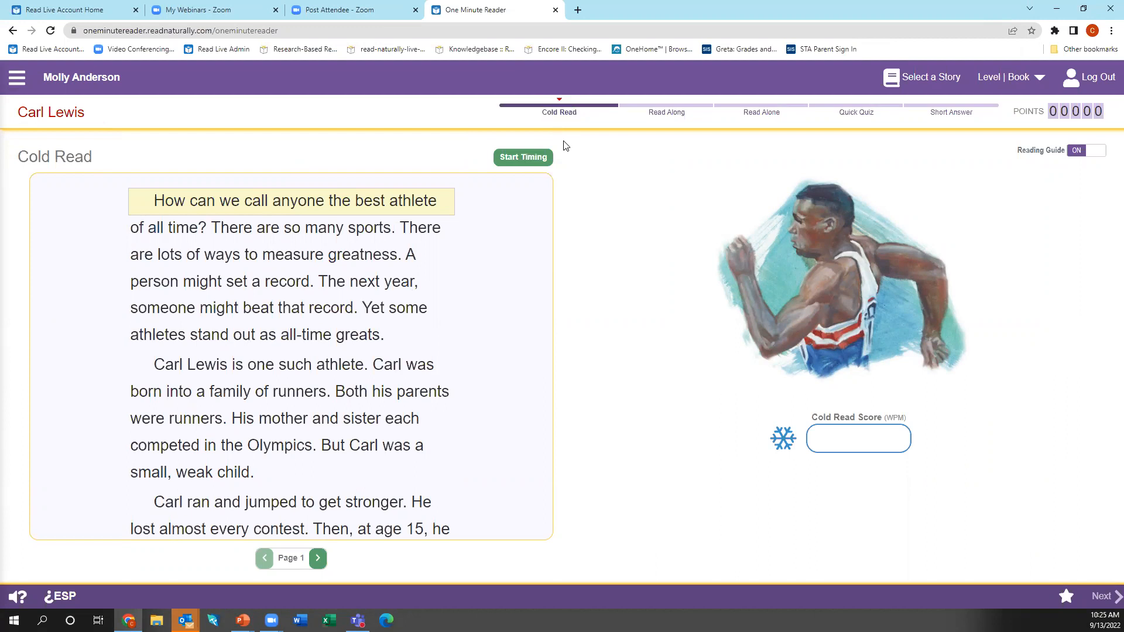
Complete a Cold Read timing of the Carl Lewis story, marking "measure", "set" and "Yet" as difficult and "was" as the last word read
left_click(525, 159)
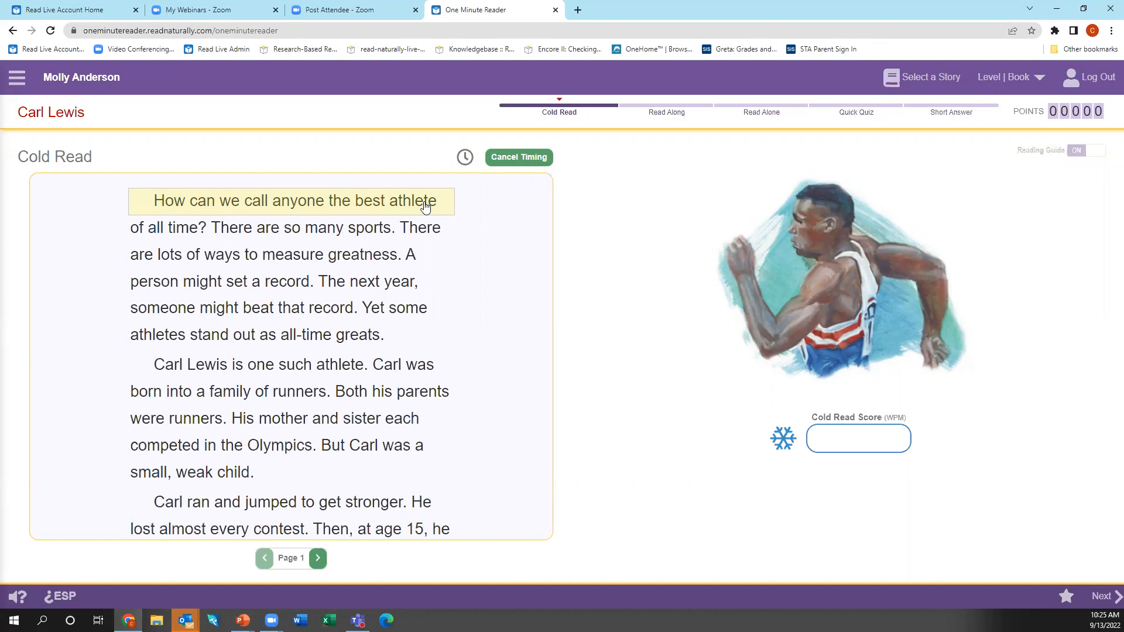
left_click(309, 262)
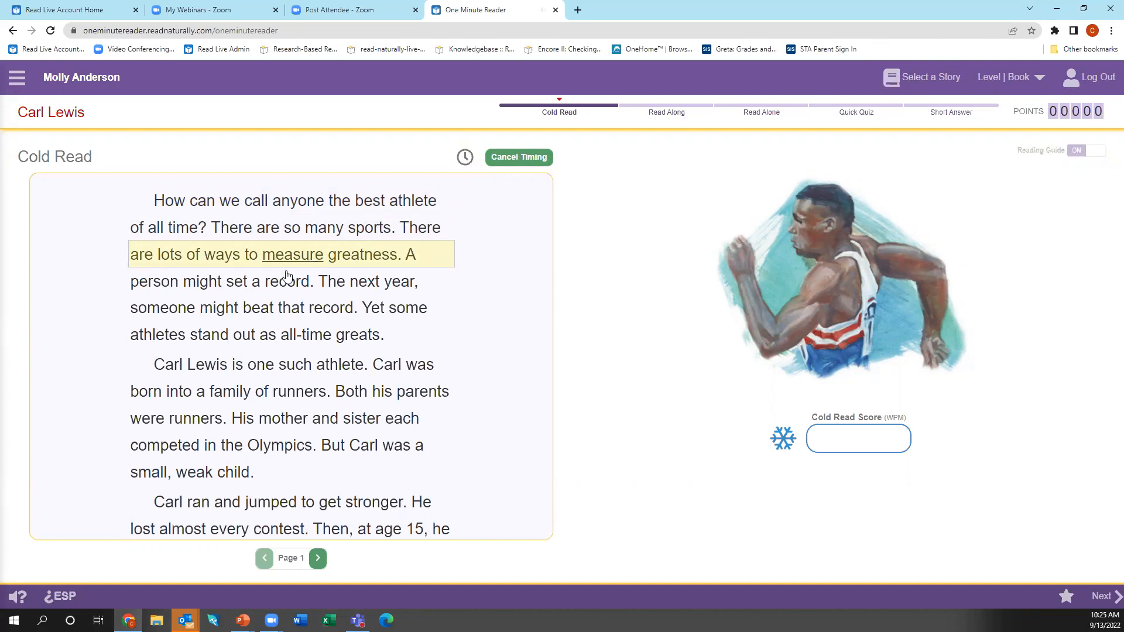
left_click(239, 284)
left_click(382, 314)
left_click_drag(688, 114, 642, 116)
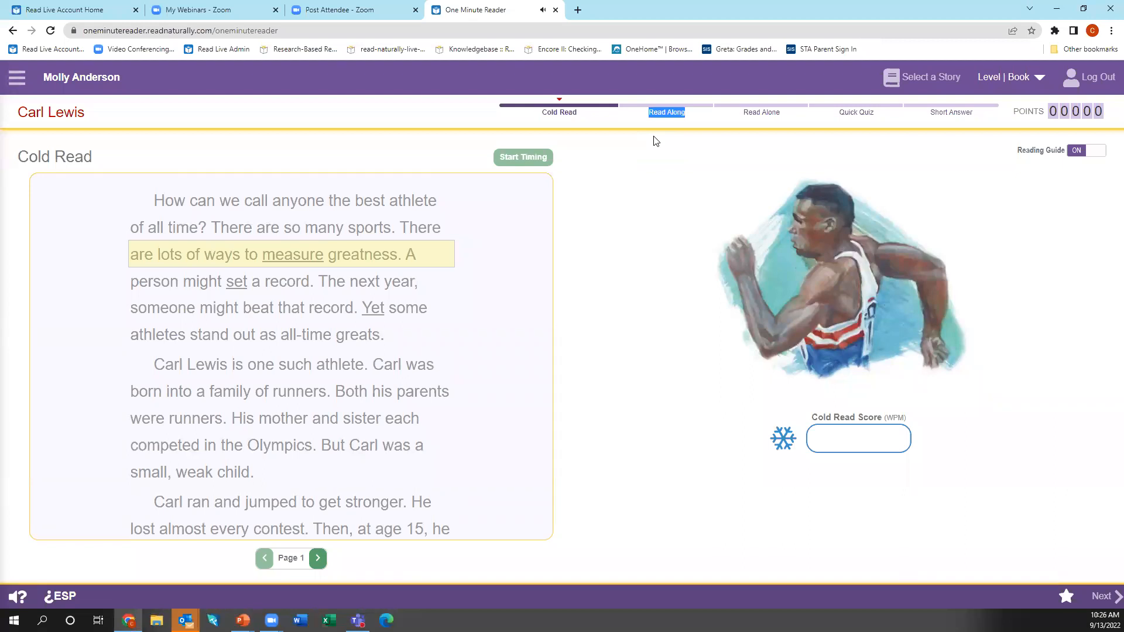
left_click(430, 372)
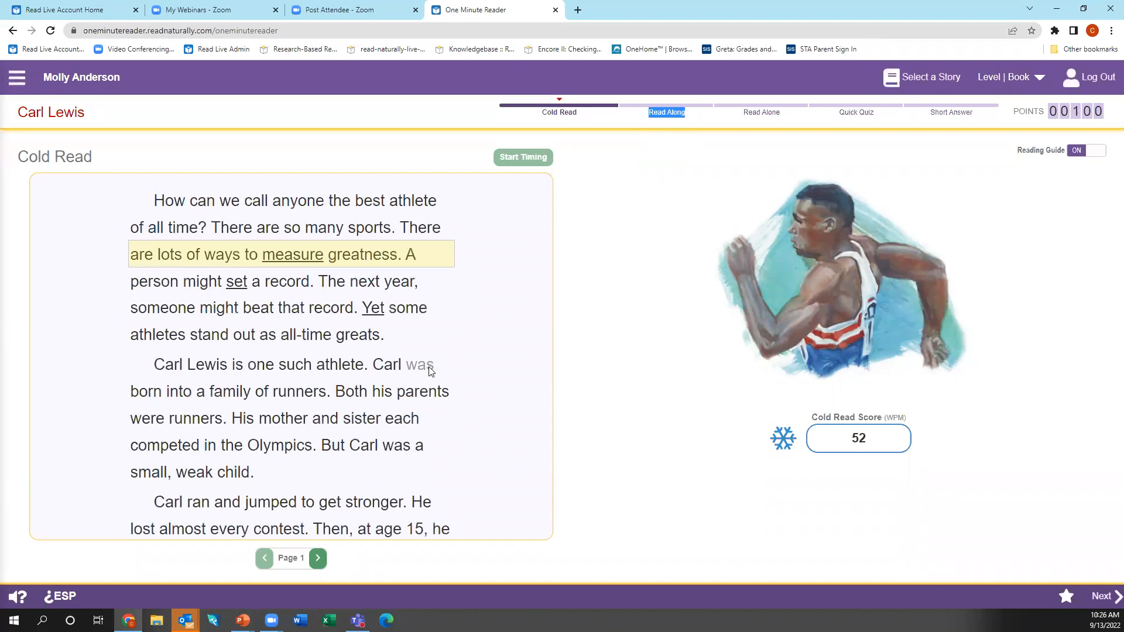
Highlight the Cold Read score, review its graph and continue to the Read Along step
left_click_drag(907, 418, 811, 417)
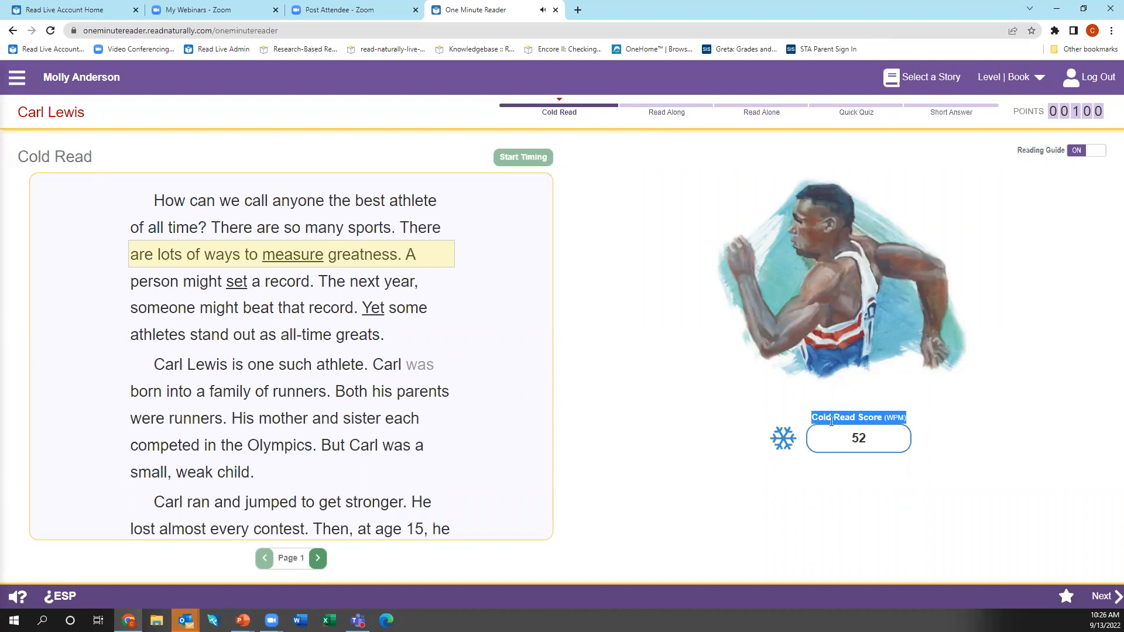
left_click(878, 419)
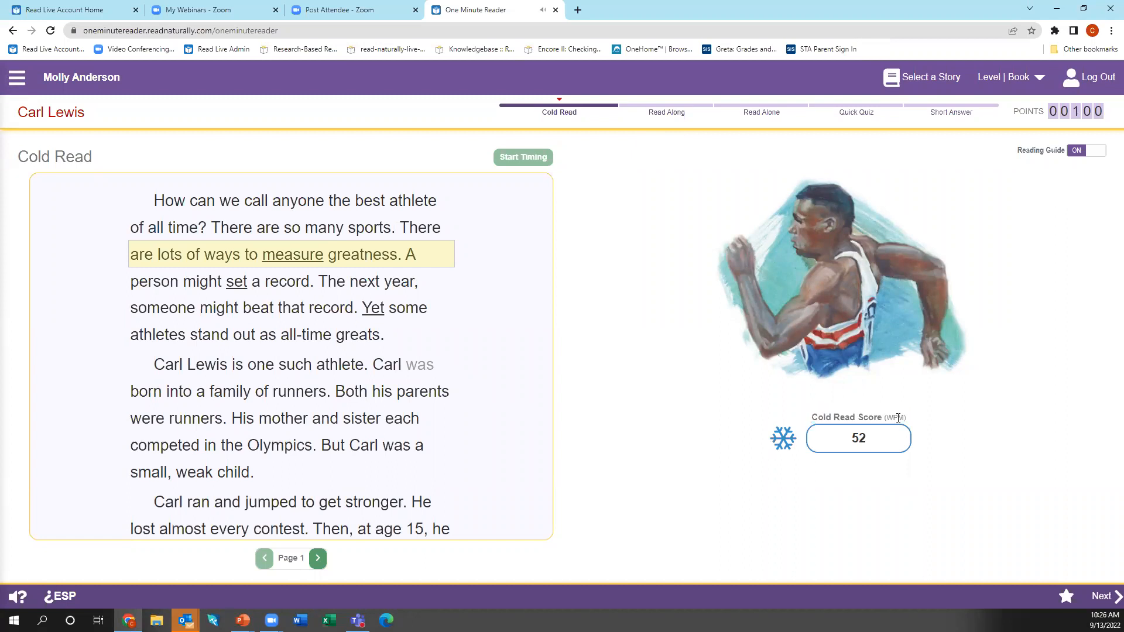
left_click(853, 490)
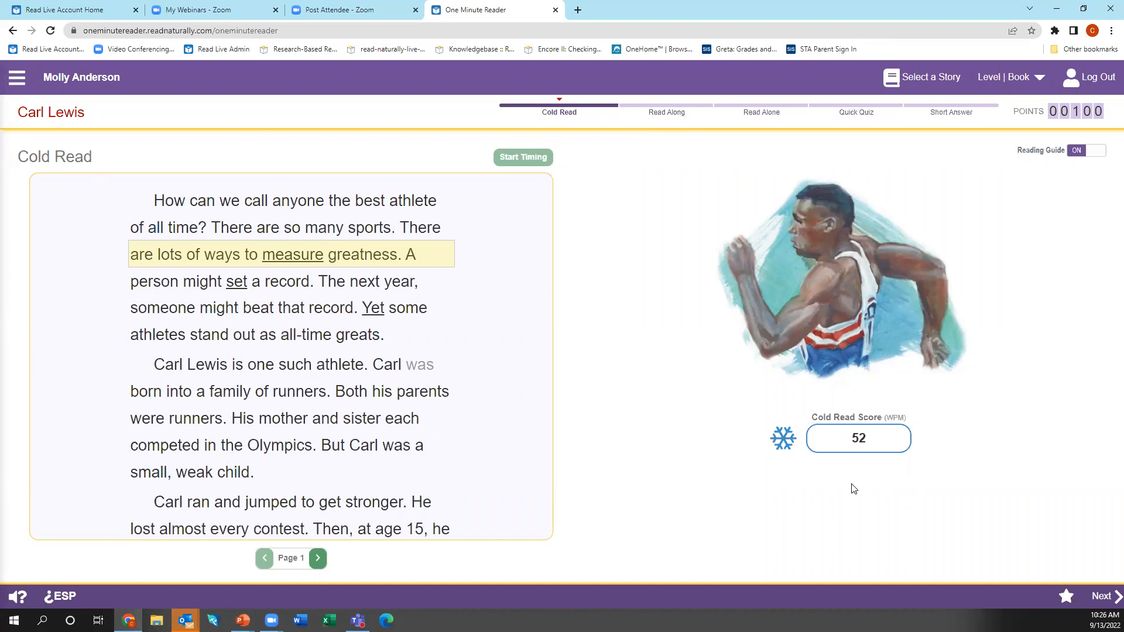
left_click(1110, 605)
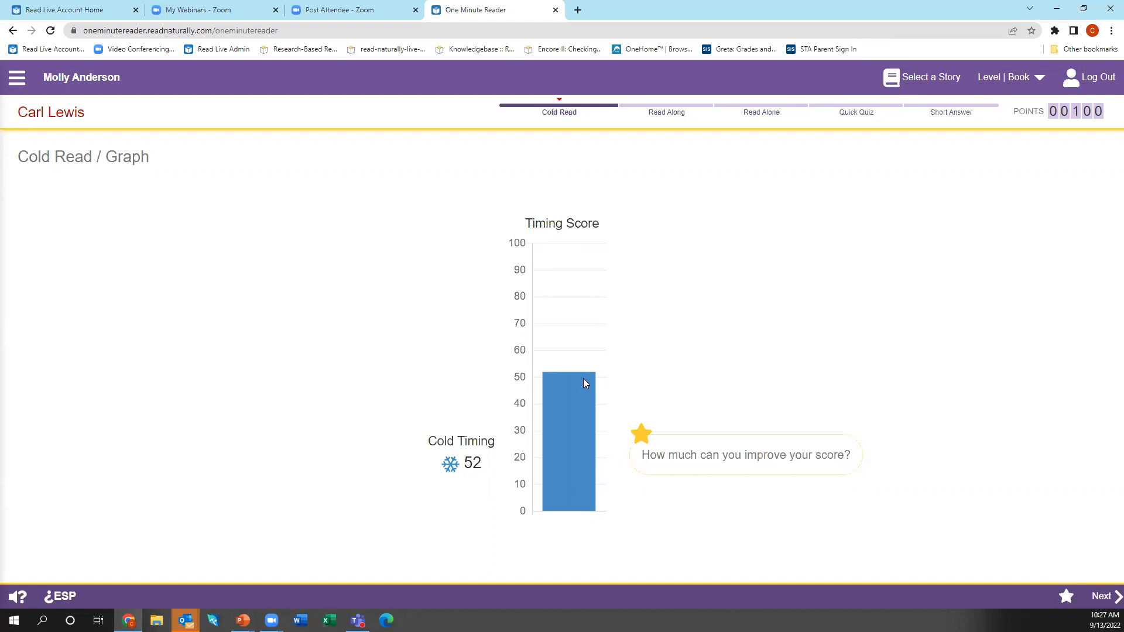
left_click(1101, 598)
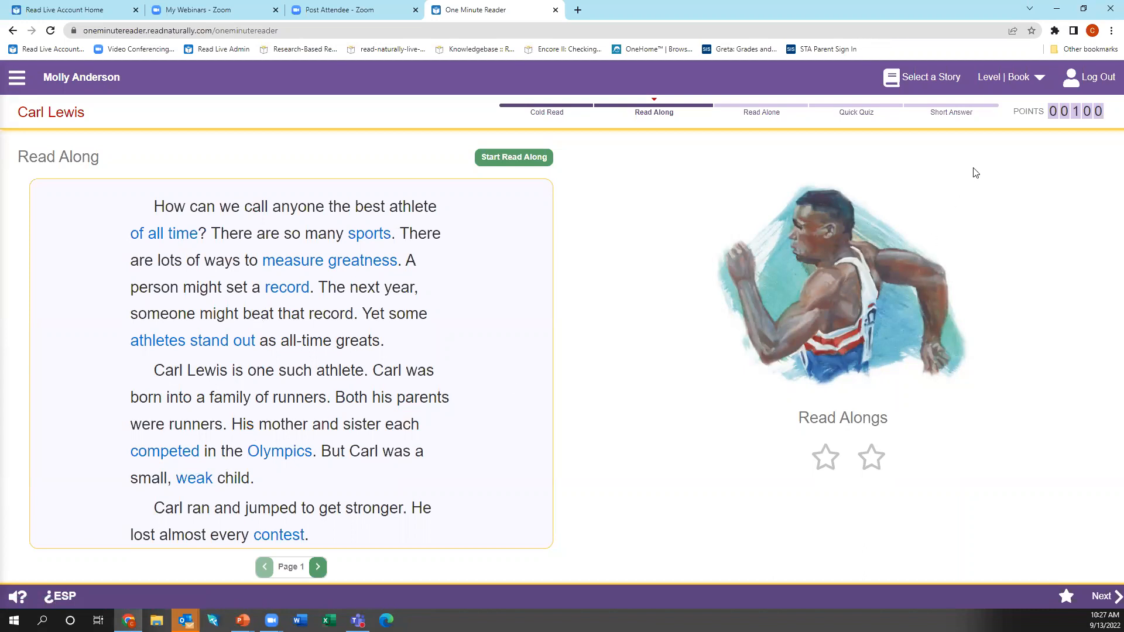
Highlight the points counter on the Read Along page, and advance to Read Alone without starting a read along
left_click_drag(1012, 115, 1108, 119)
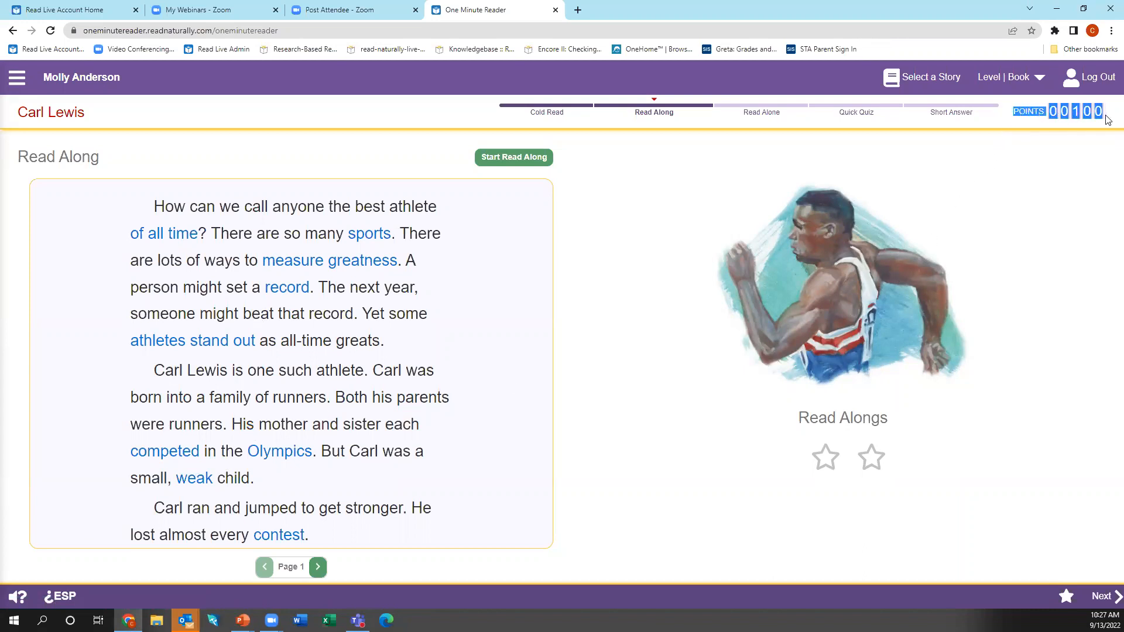
left_click(1086, 148)
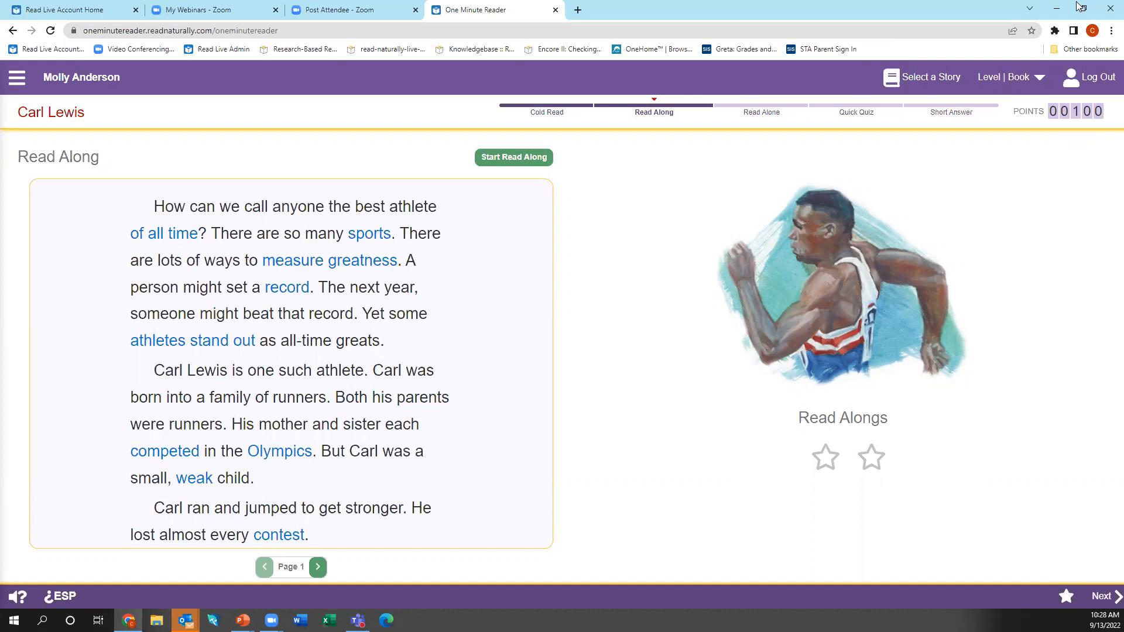
left_click_drag(1022, 111, 1108, 117)
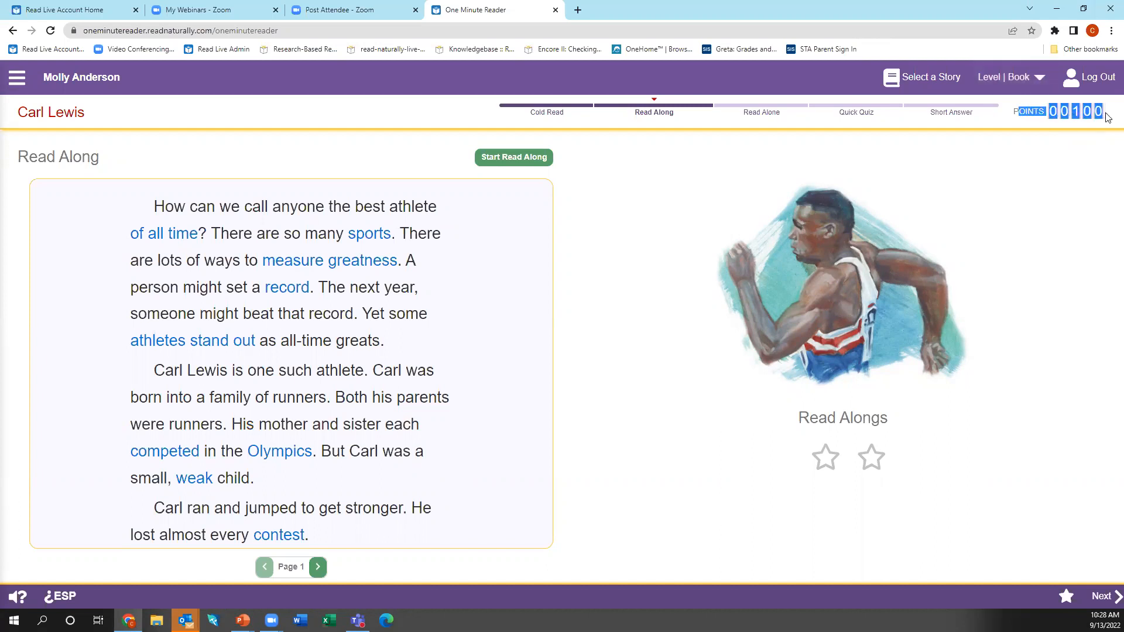
left_click(1059, 216)
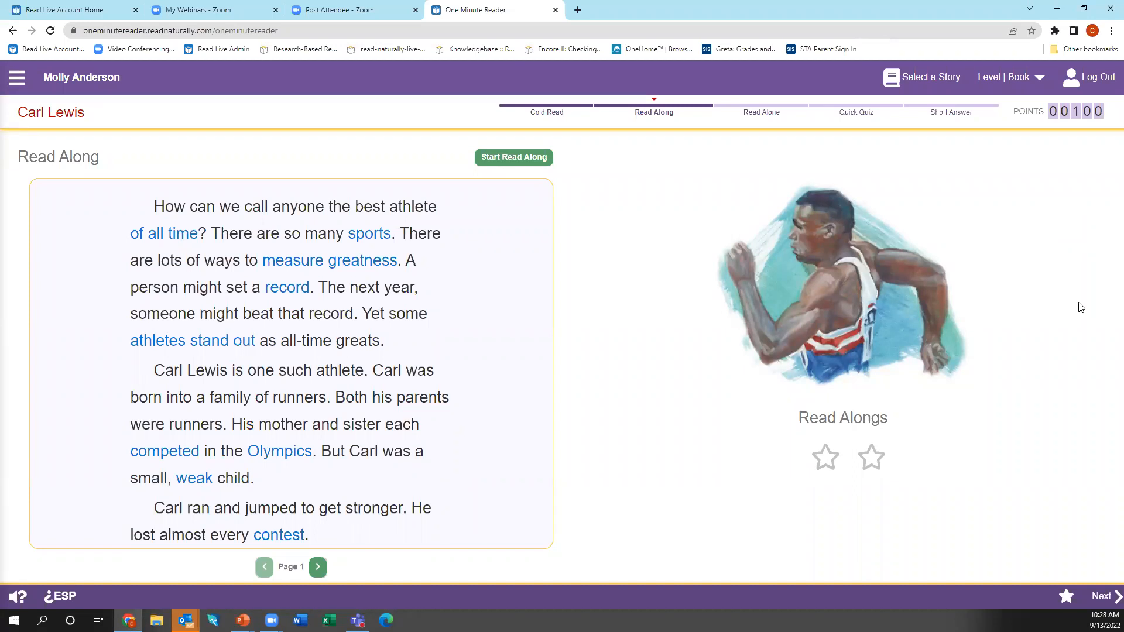
left_click(1093, 603)
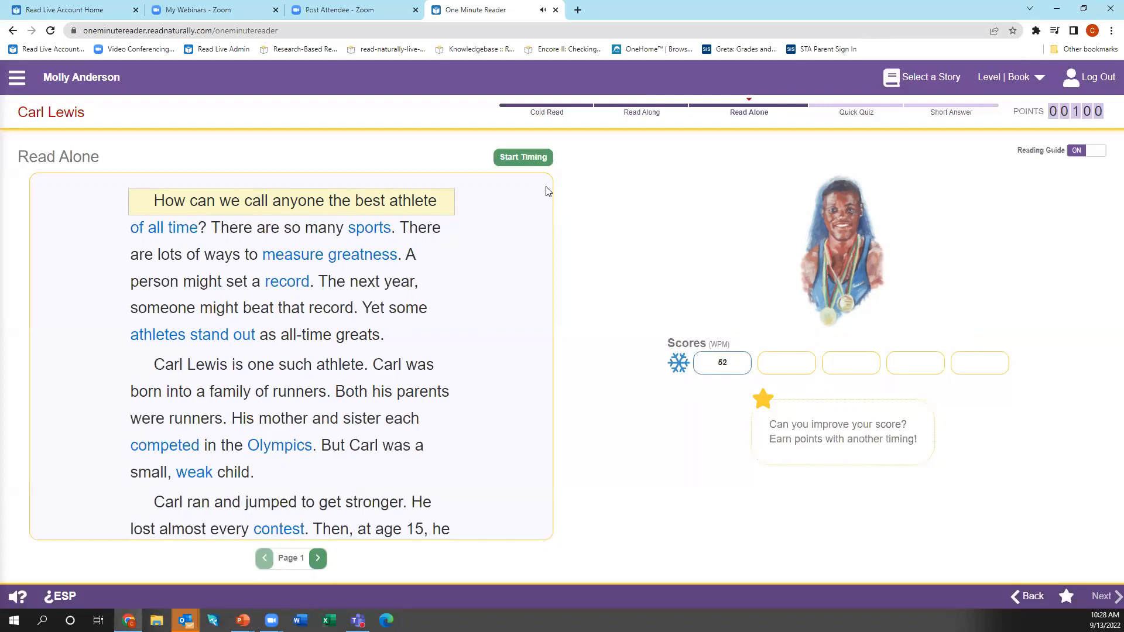
Complete a Read Alone timing of the Carl Lewis story, moving the reading guide down and marking "he" as the last word read
left_click(522, 159)
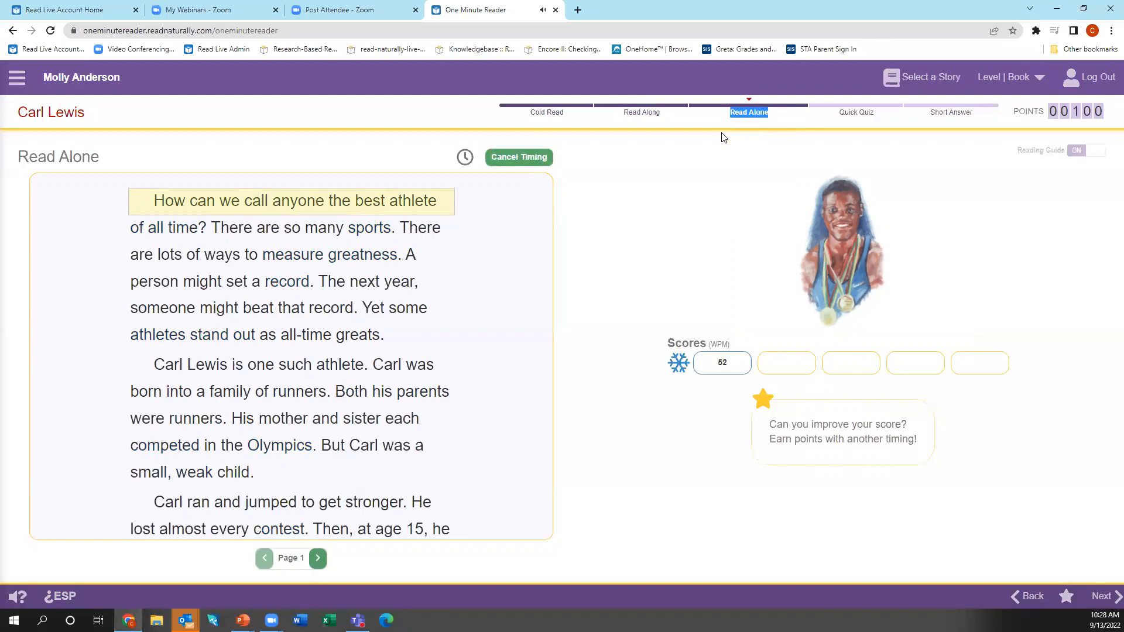
left_click(695, 189)
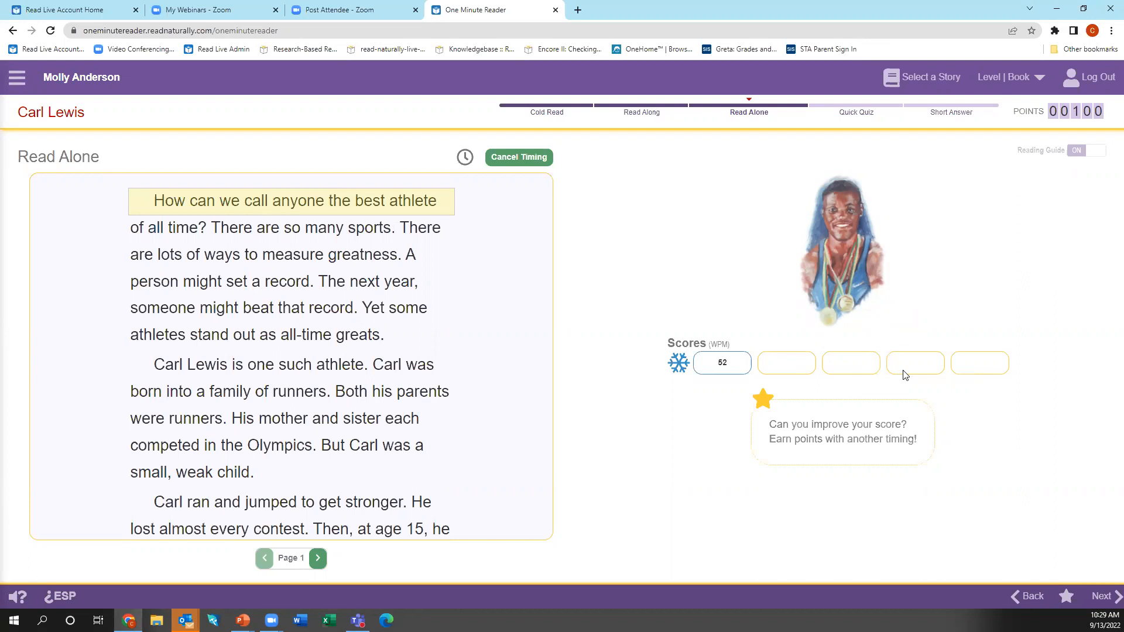
left_click(312, 334)
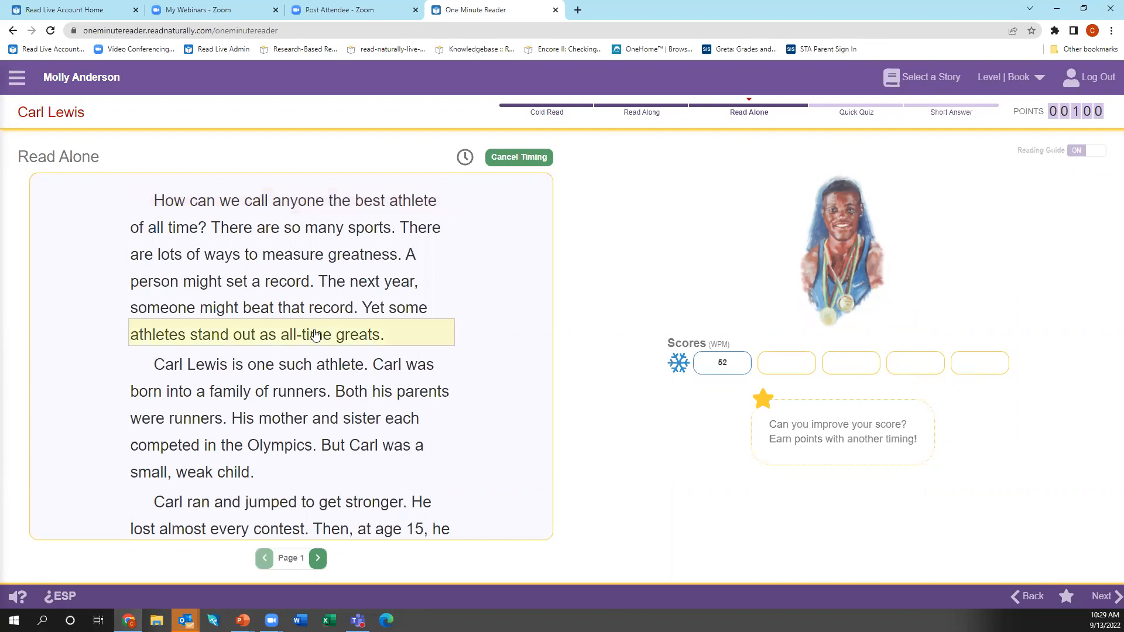
left_click(255, 420)
left_click(283, 447)
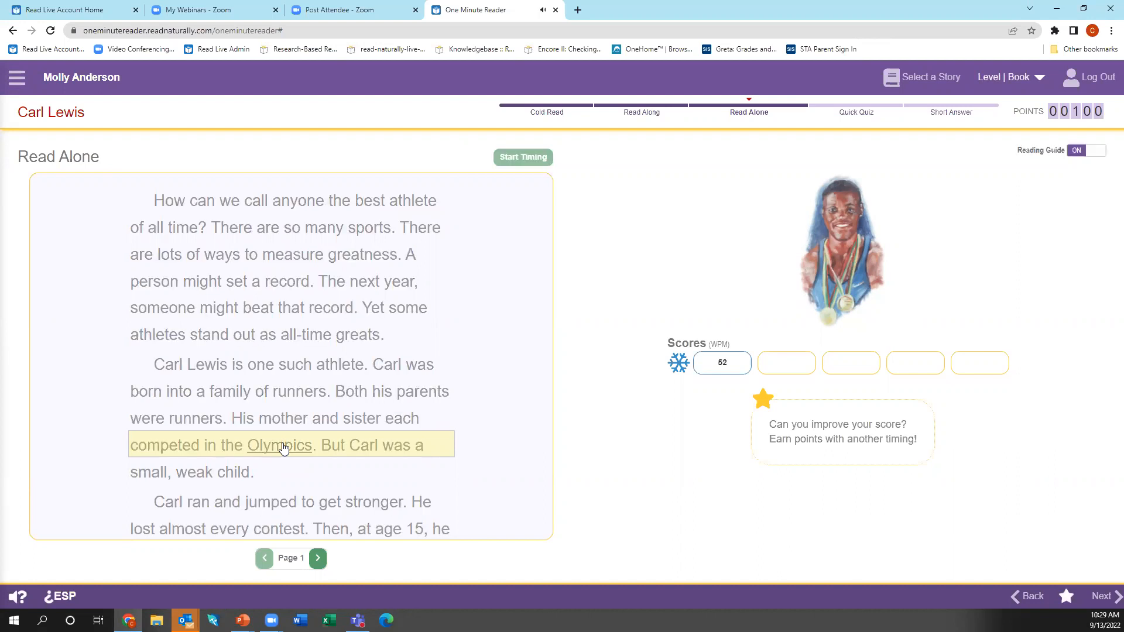
left_click(442, 532)
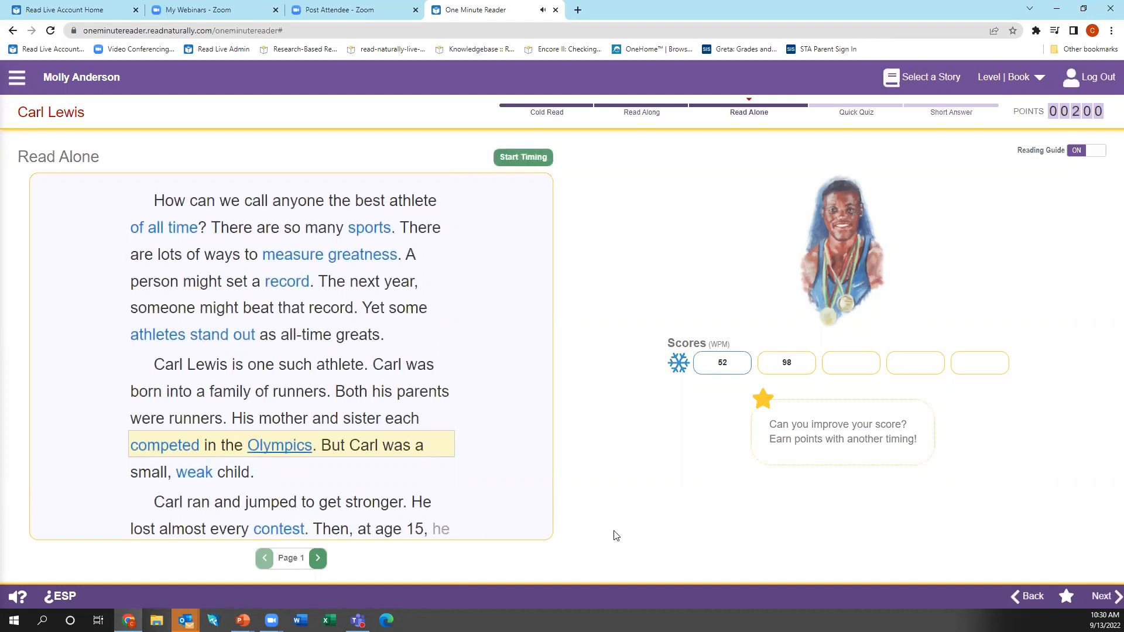
Continue to the Read Alone graph, highlight the points awarded for the timing improvement, and advance to the Quick Quiz
left_click(1103, 597)
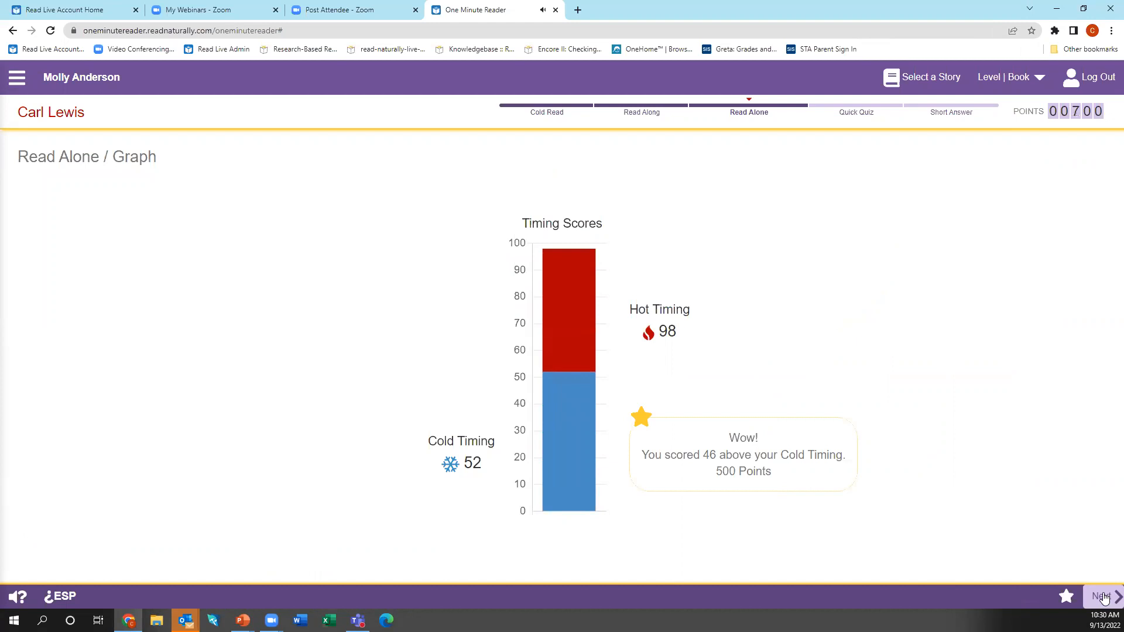
left_click_drag(785, 478, 702, 476)
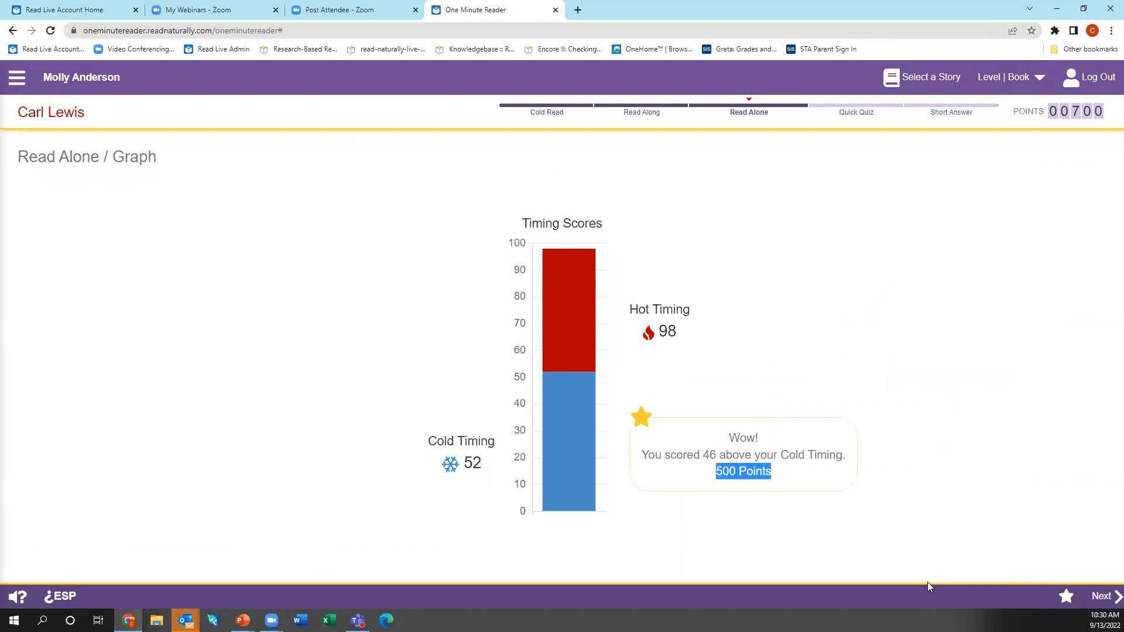
left_click(1106, 598)
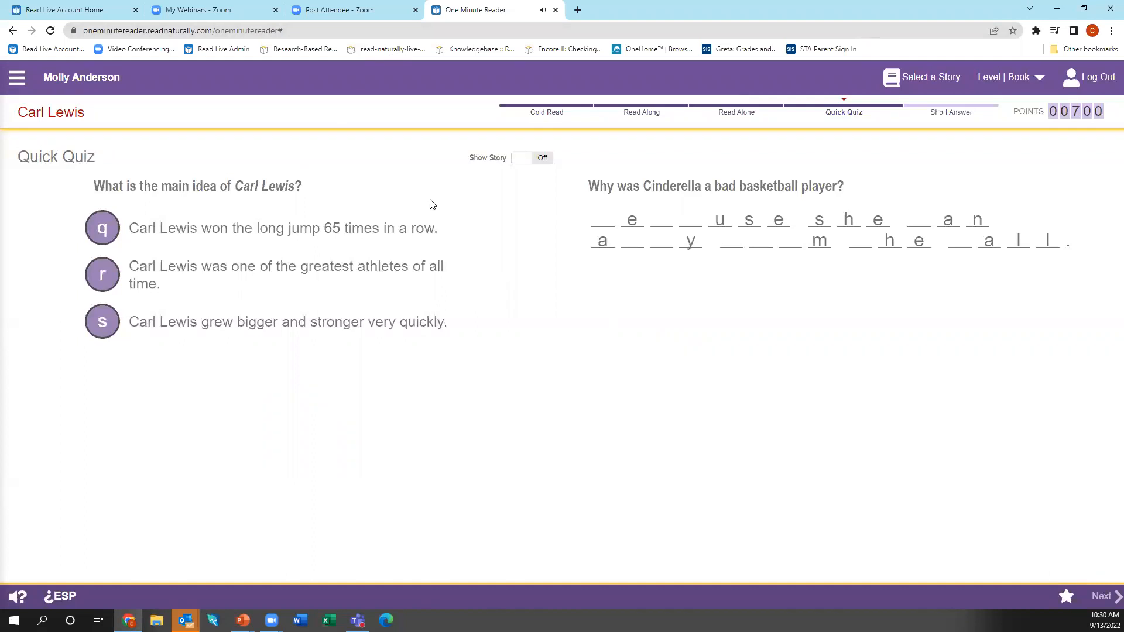
Highlight the Cinderella riddle in the Quick Quiz, and show the story text briefly before hiding it again
left_click_drag(589, 186, 852, 189)
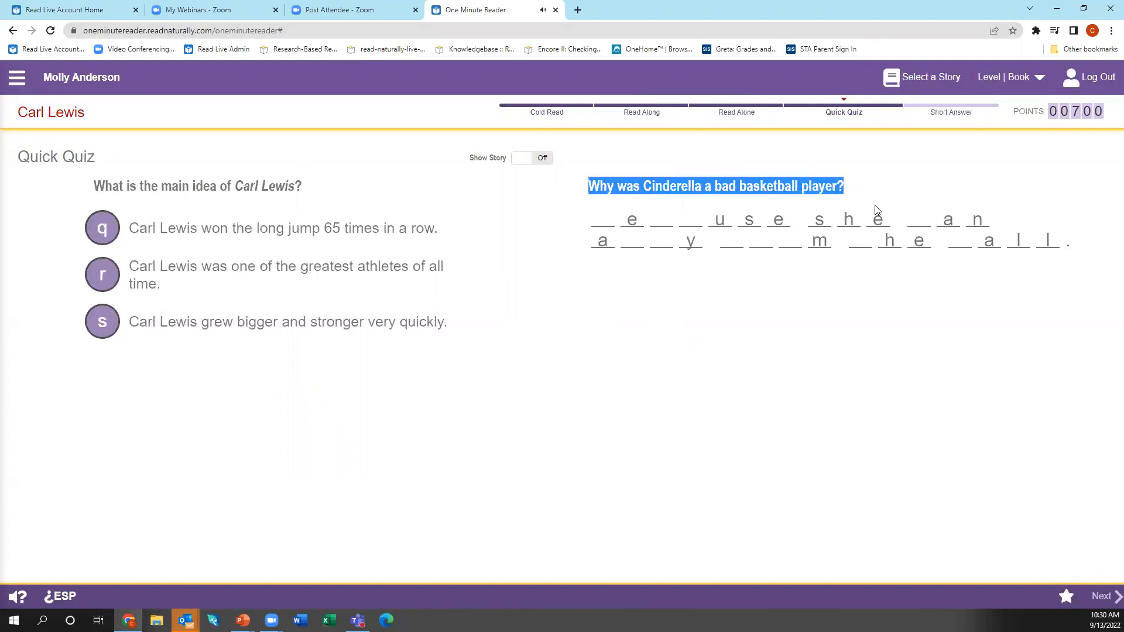
left_click(549, 186)
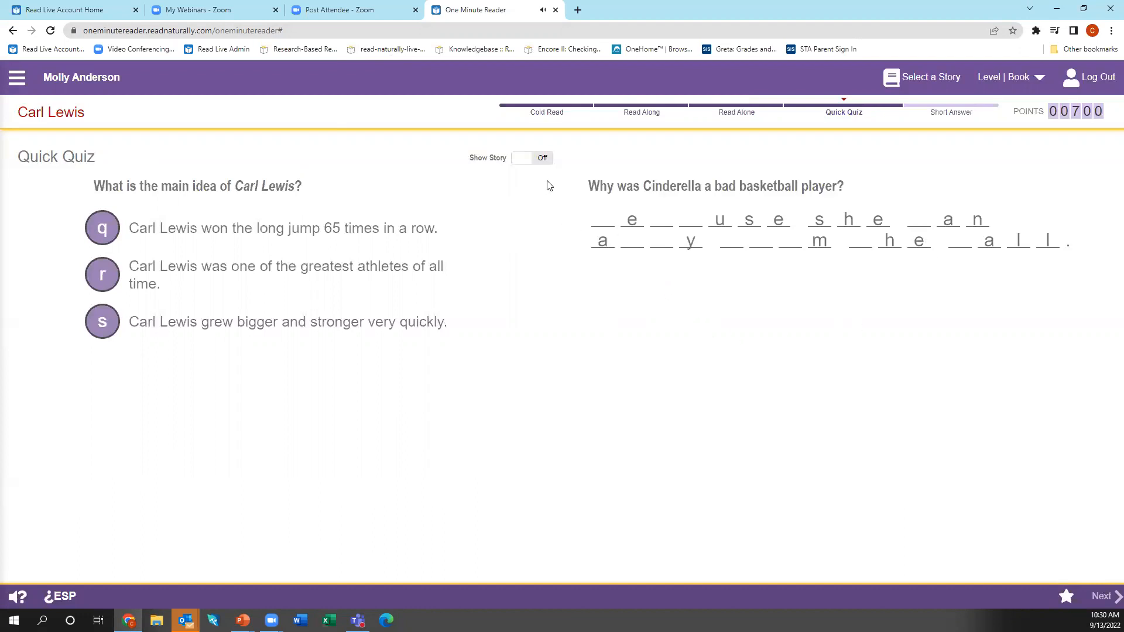
left_click(542, 168)
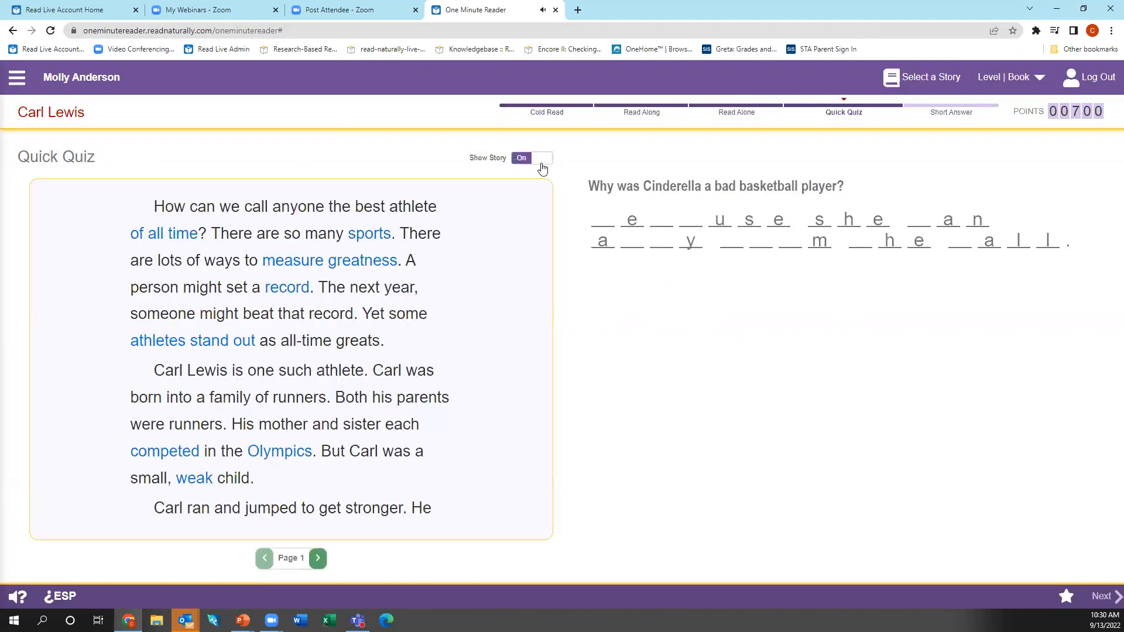
left_click(543, 168)
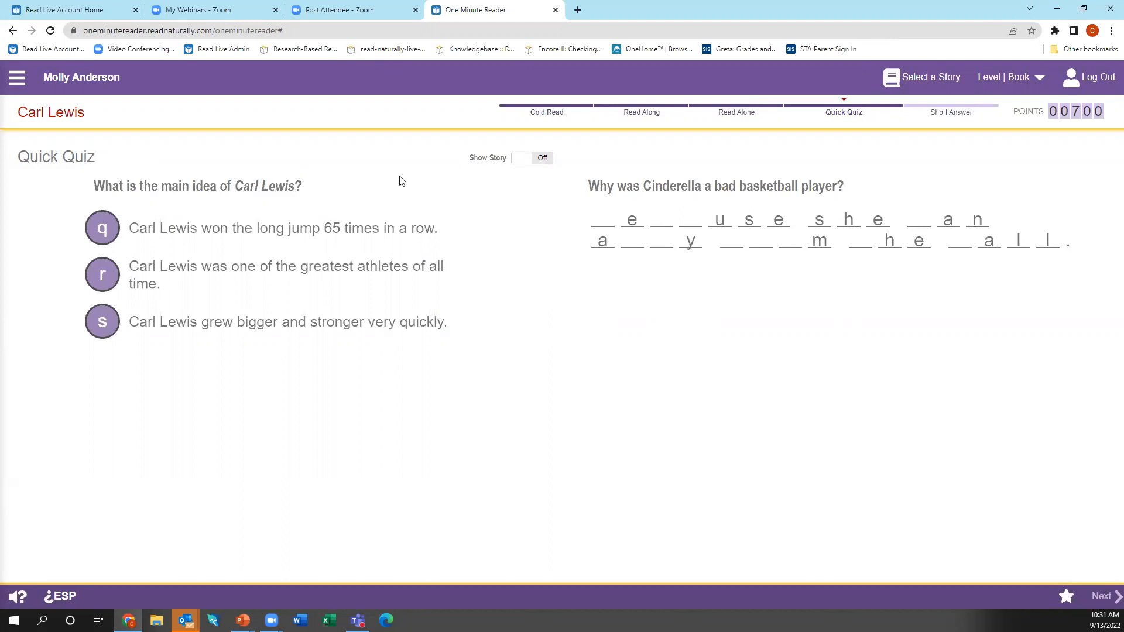
Answer the main idea question with "Carl Lewis was one of the greatest athletes of all time" and the gold medals question with 17
left_click(103, 274)
left_click_drag(590, 186, 875, 201)
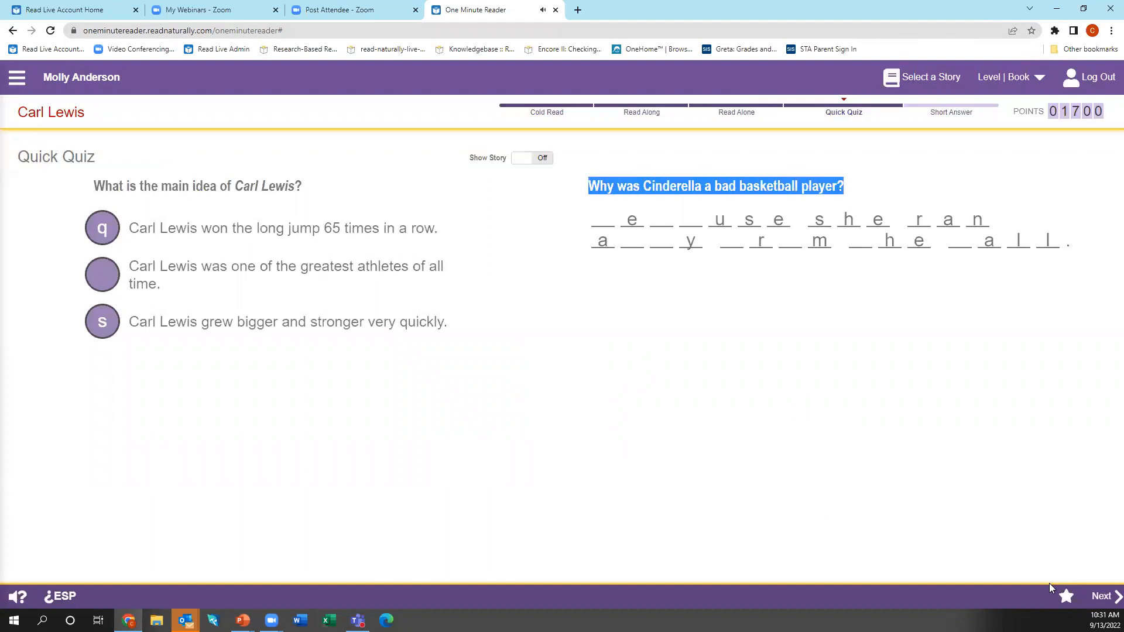
left_click(1102, 596)
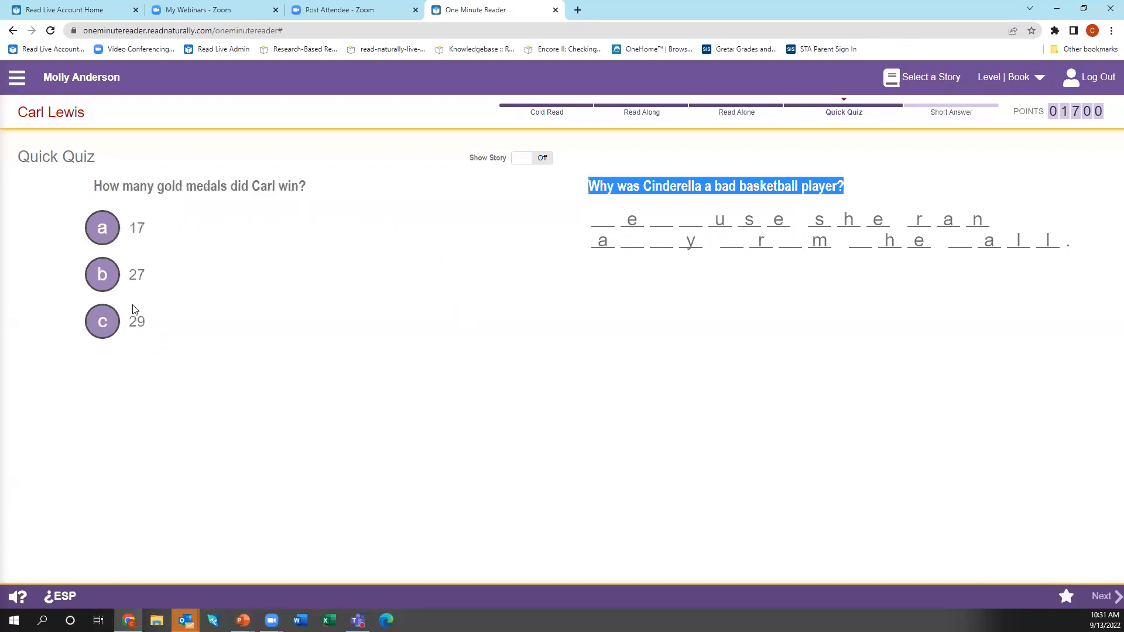
left_click(105, 232)
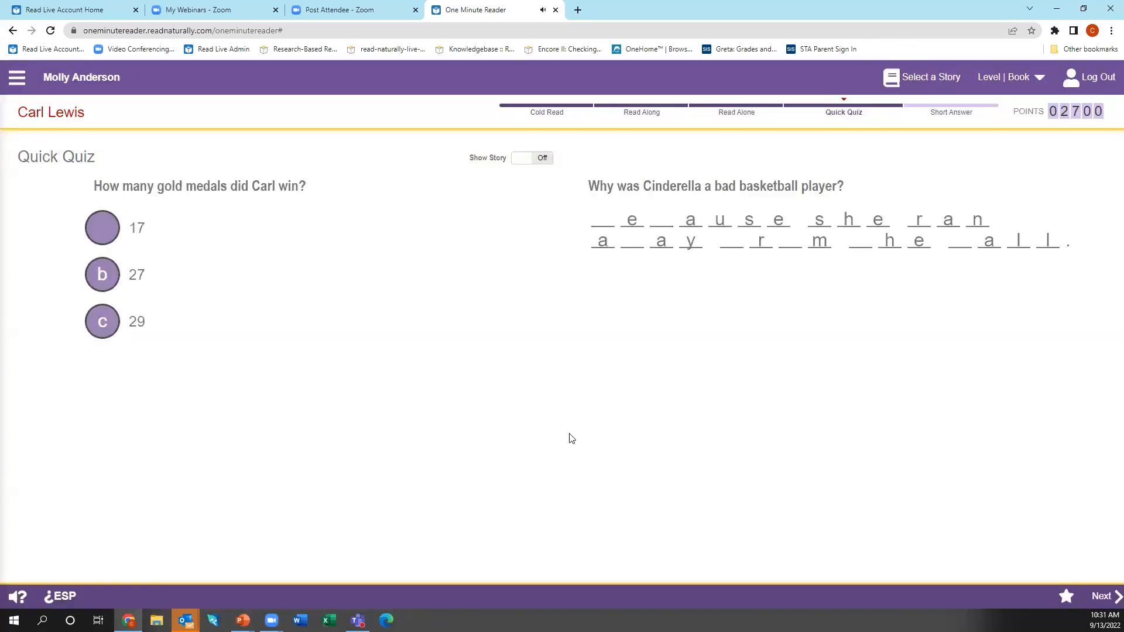
left_click(1110, 600)
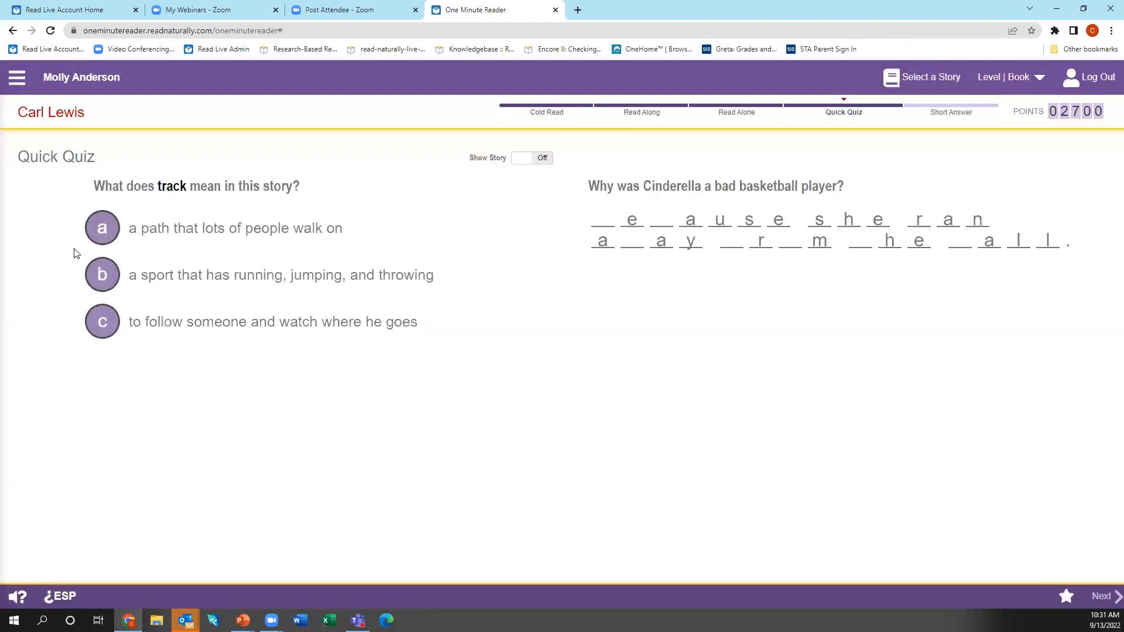
Answer "track" as a sport with running, jumping, and throwing, and the contest question with s, then t, continuing to Short Answer
left_click(101, 275)
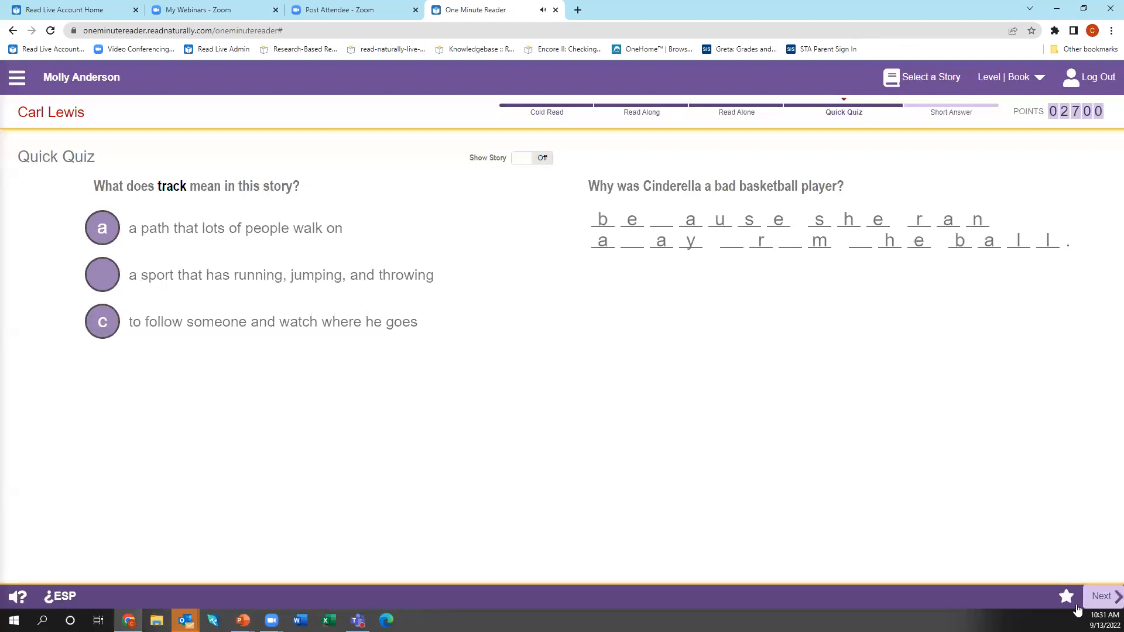
left_click(1099, 597)
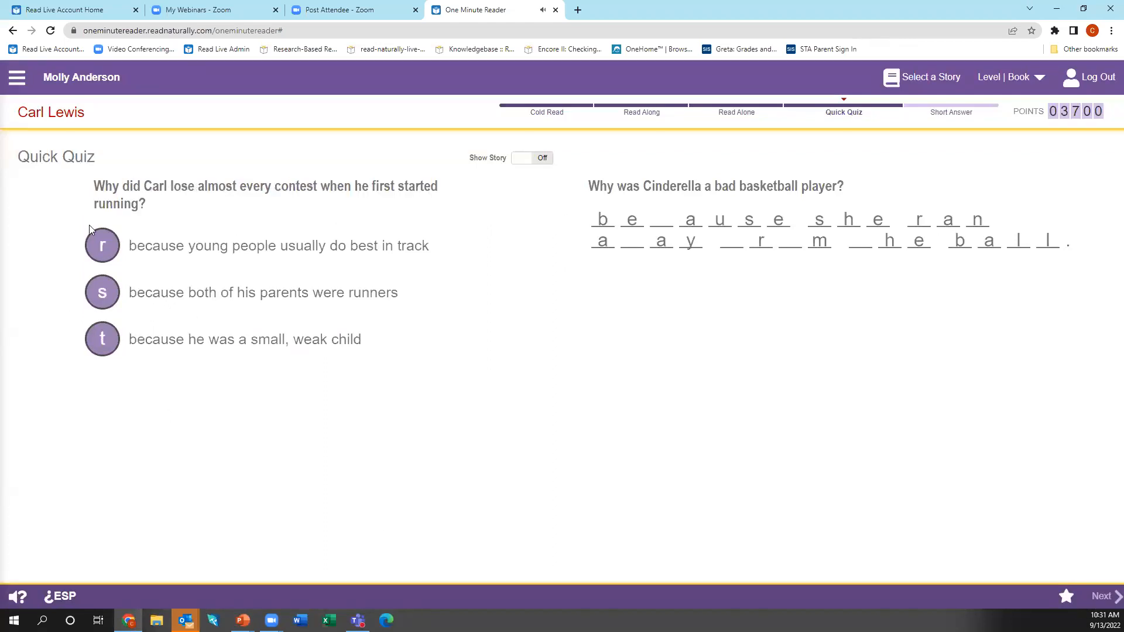
left_click(104, 292)
left_click(1104, 609)
left_click(103, 349)
left_click(1100, 597)
Enter "The ..." as the short answer about what makes Carl Lewis stand out, and submit it for comparison
left_click(770, 205)
type("The ...")
left_click(765, 281)
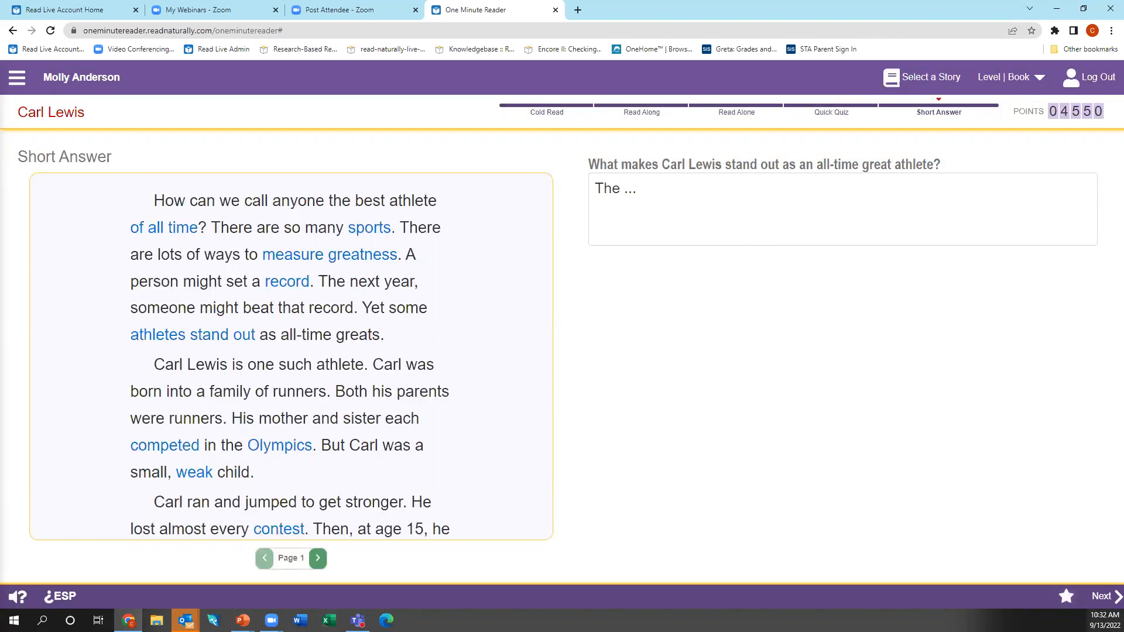
left_click(1103, 597)
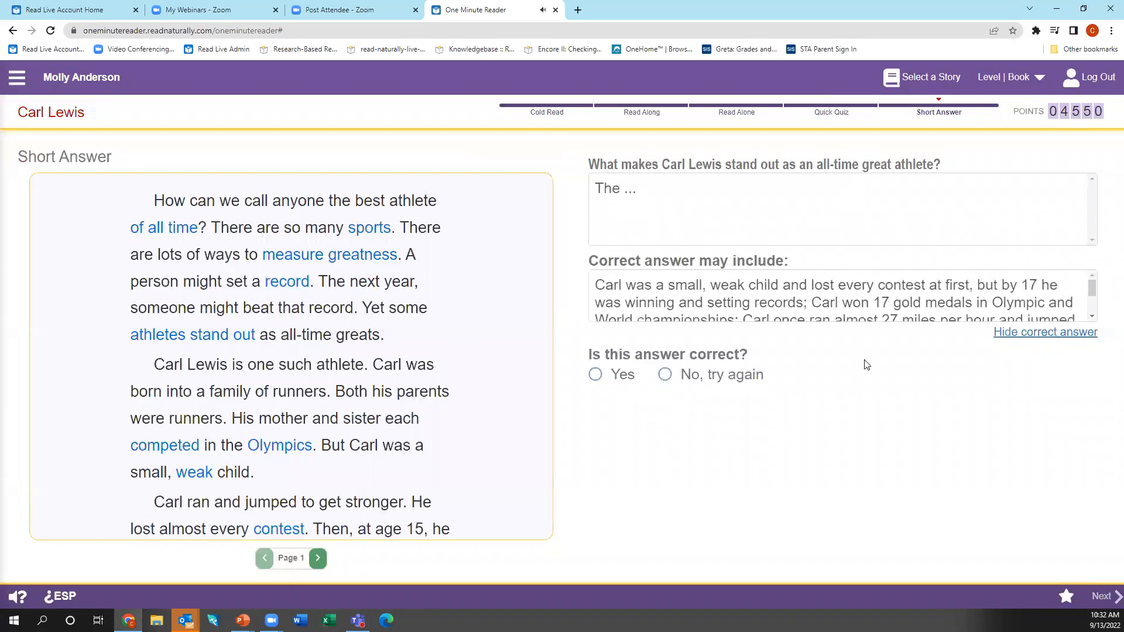
Review the suggested correct answer, grade the short answer as correct with Yes, and continue to the Story Summary
left_click_drag(751, 355, 588, 360)
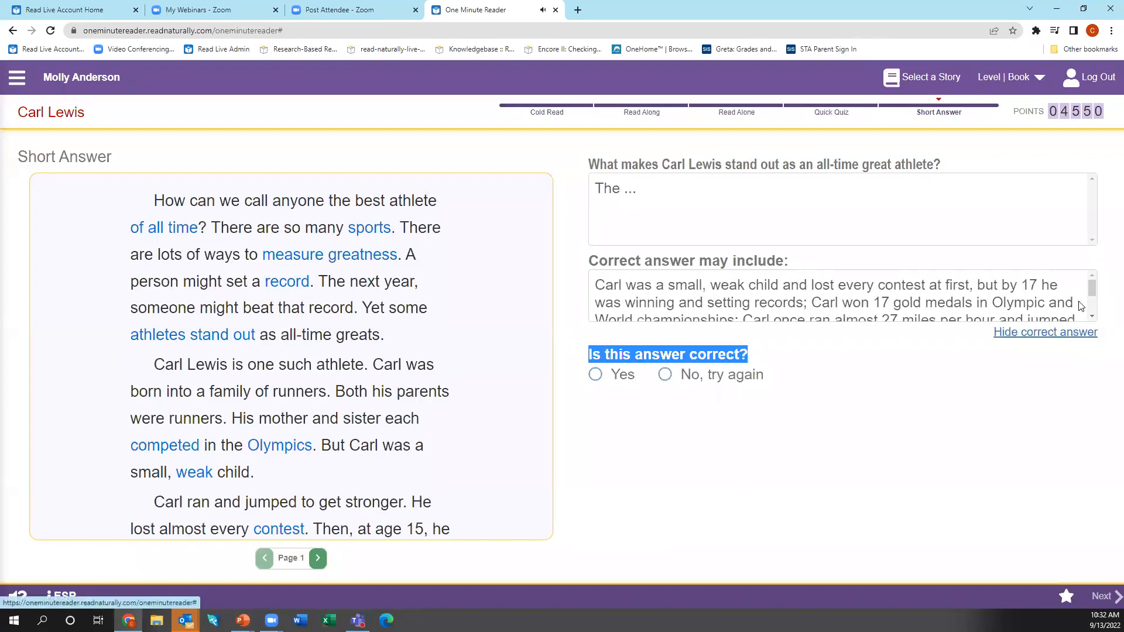
scroll(1082, 304, "down", 1)
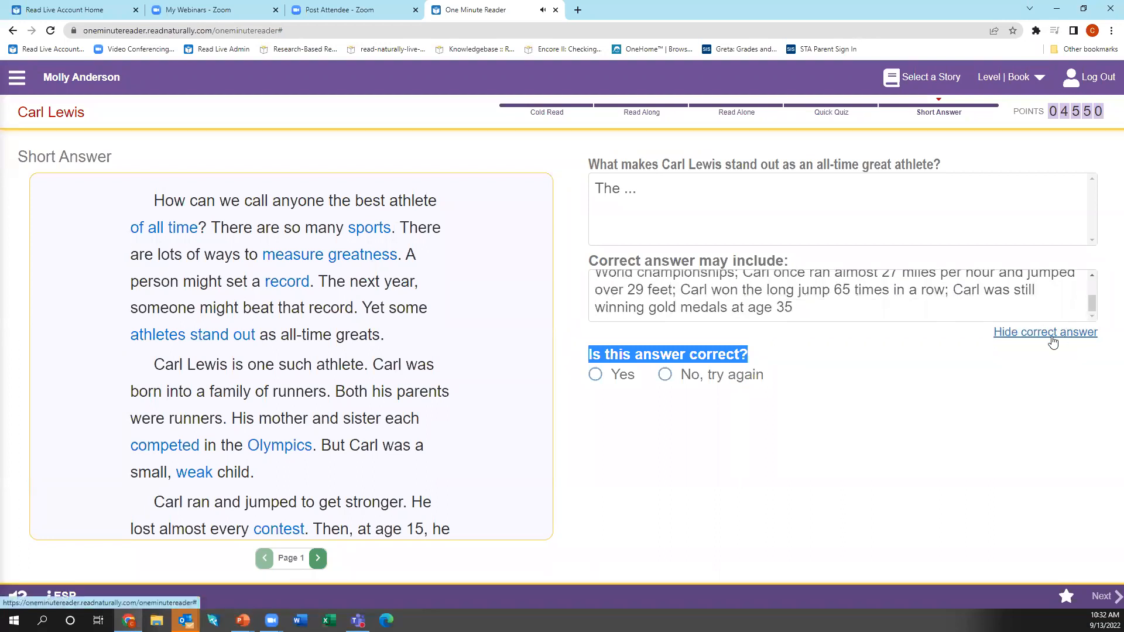
left_click(618, 418)
left_click(595, 375)
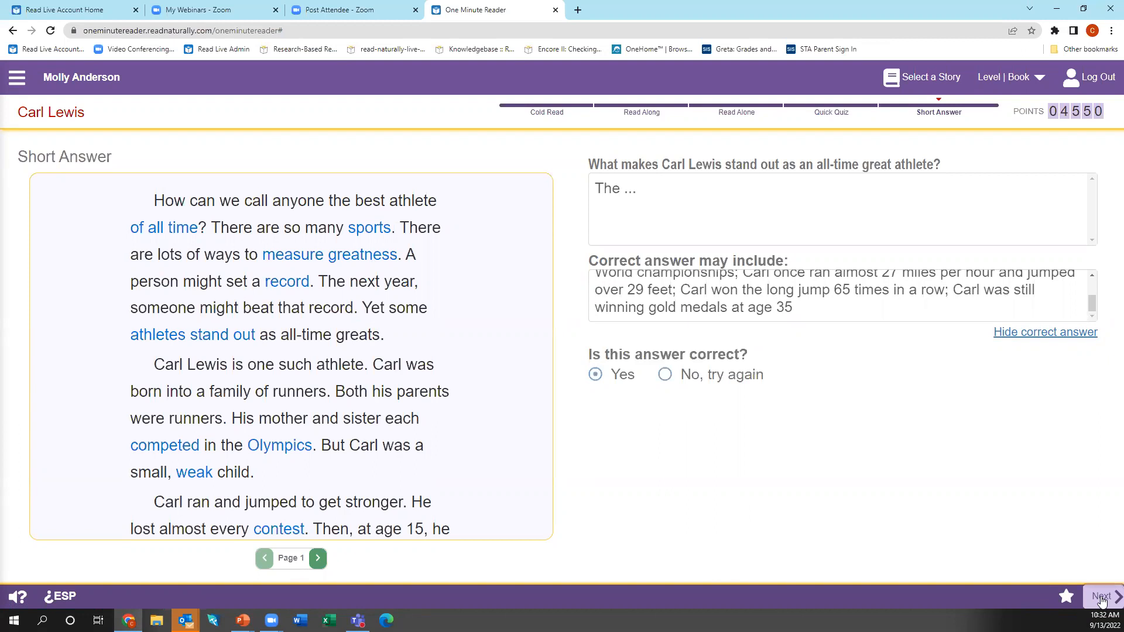
left_click(1101, 598)
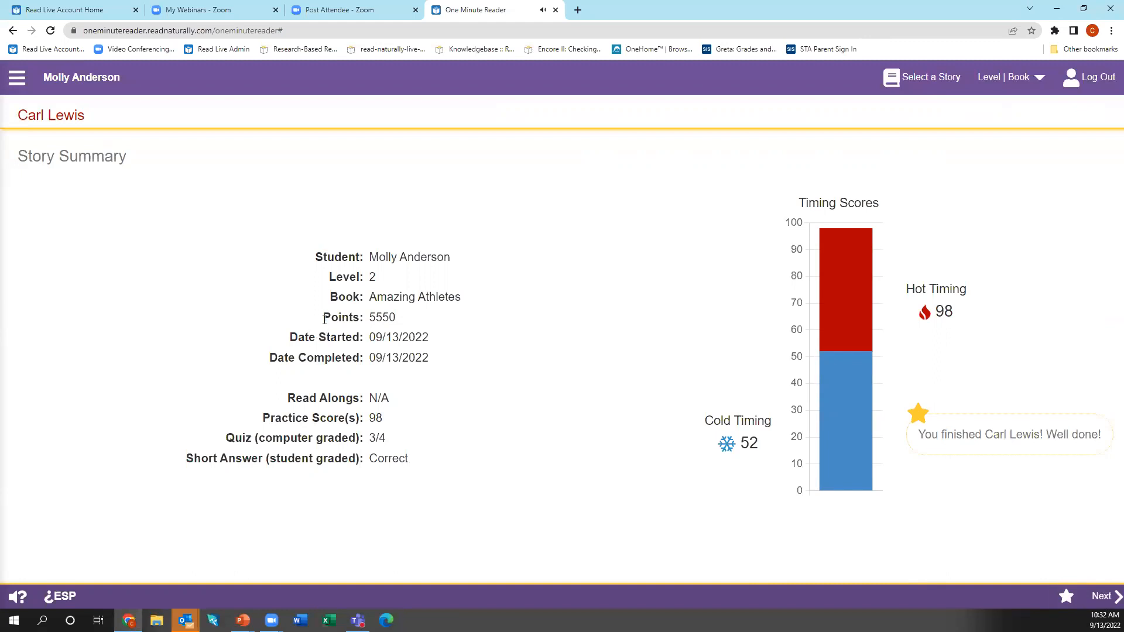
Highlight the points and the computer-graded quiz score in the Story Summary
left_click_drag(323, 318, 417, 323)
left_click(417, 323)
left_click_drag(389, 442, 229, 439)
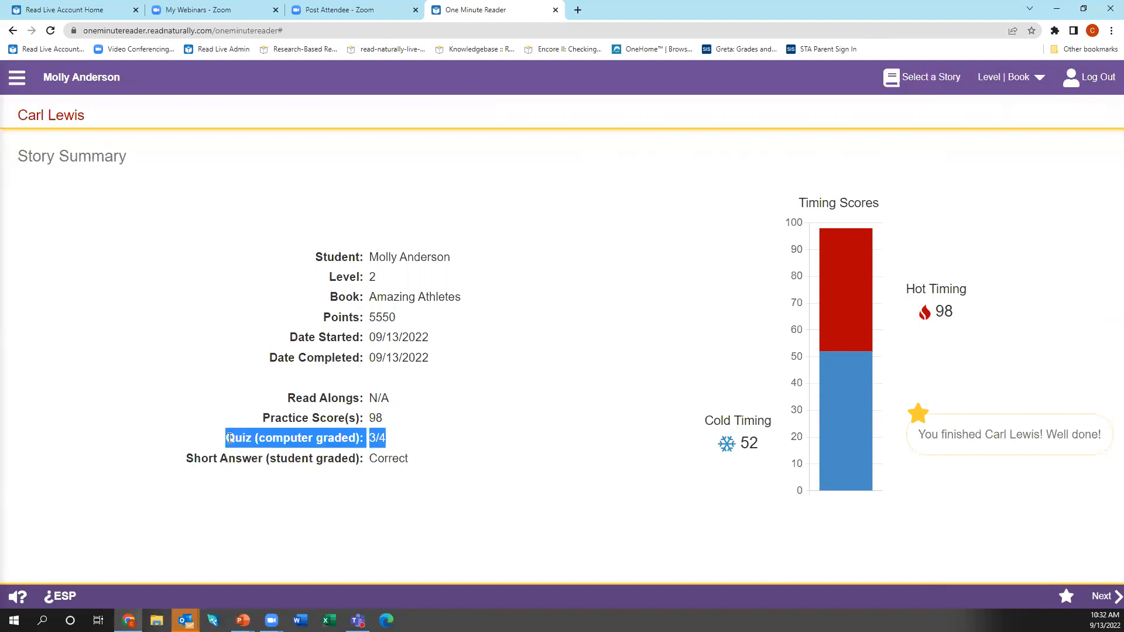
left_click(529, 480)
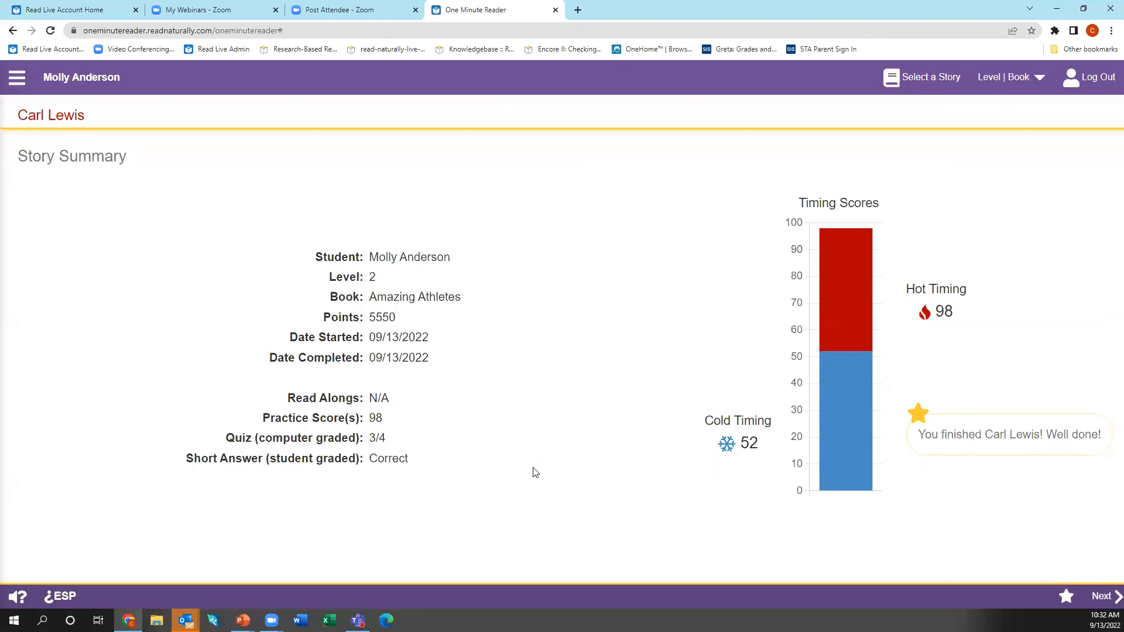
left_click_drag(413, 321, 314, 326)
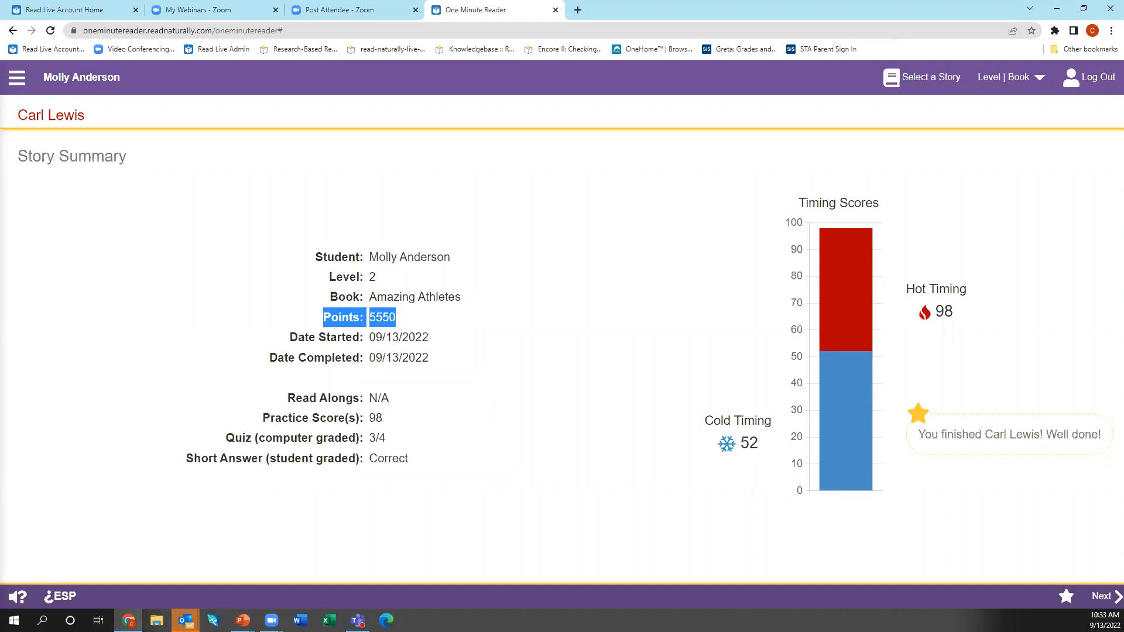
Continue to the Book Summary, highlight the Inference column in the story results, and return to story selection
left_click(1103, 596)
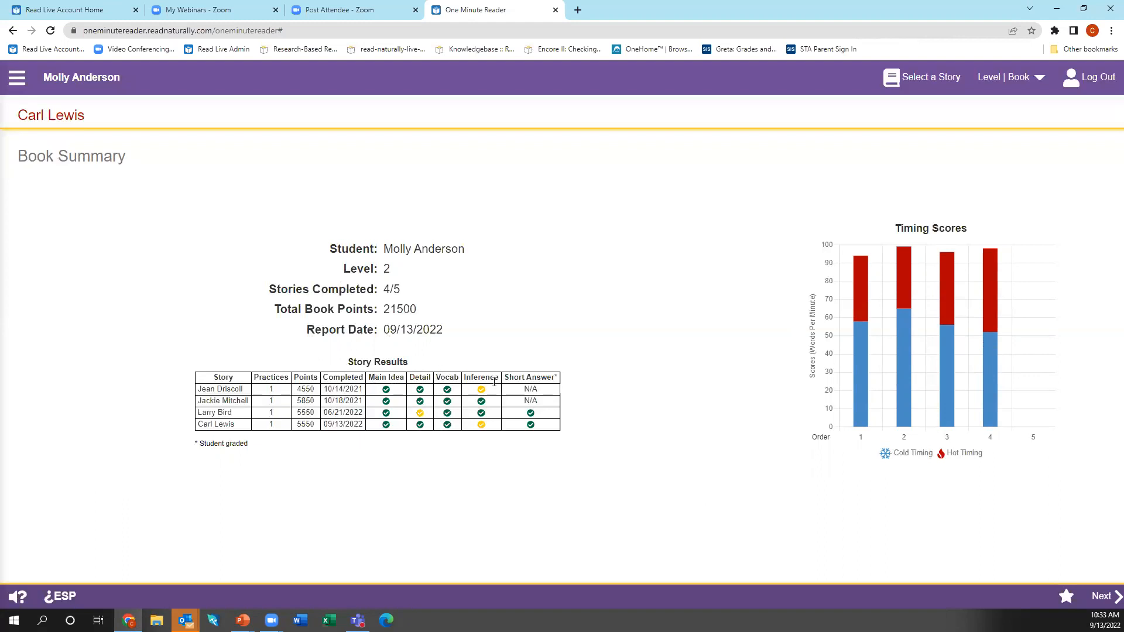
left_click_drag(498, 379, 463, 381)
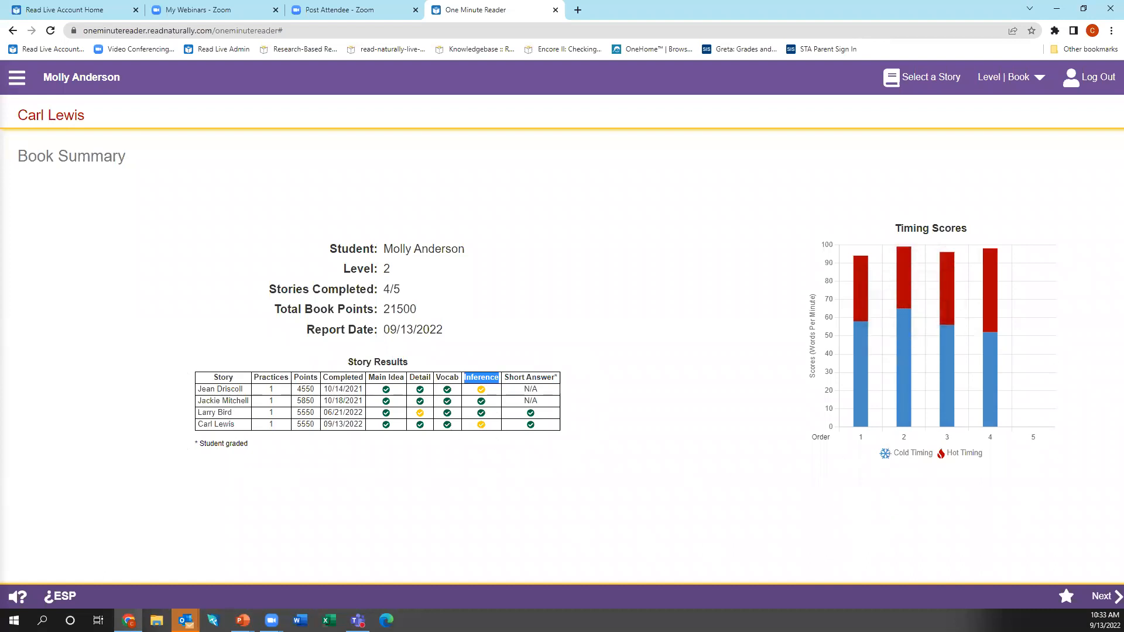
left_click(1101, 597)
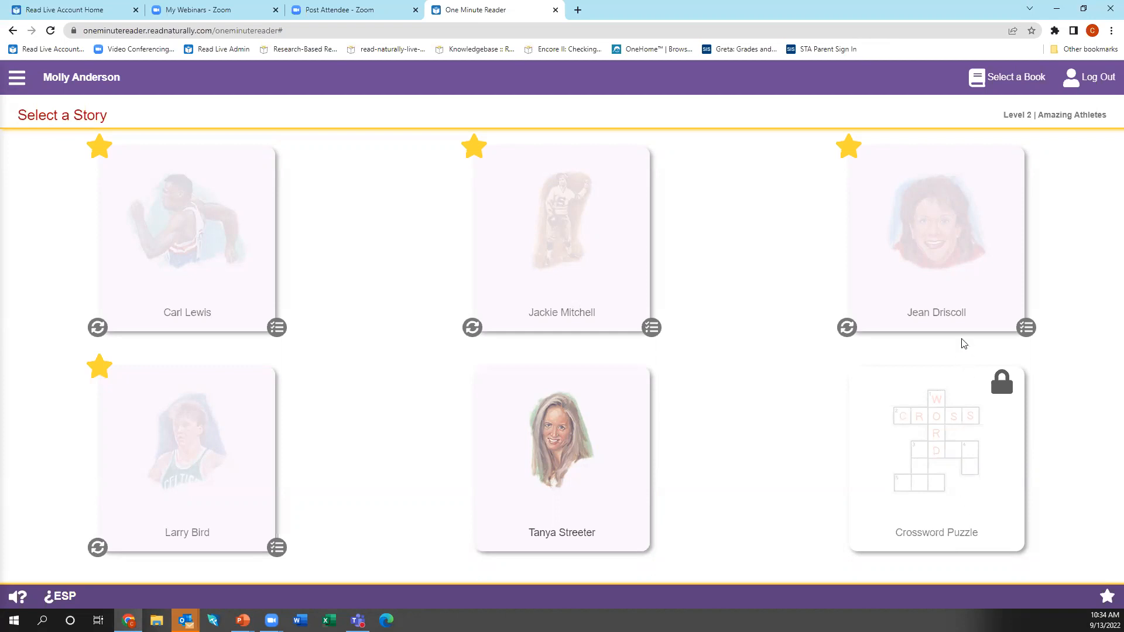
Return to book selection, look at the stories in the Level 2 book Animal Heroes, and display the Level 3 books
left_click(1009, 86)
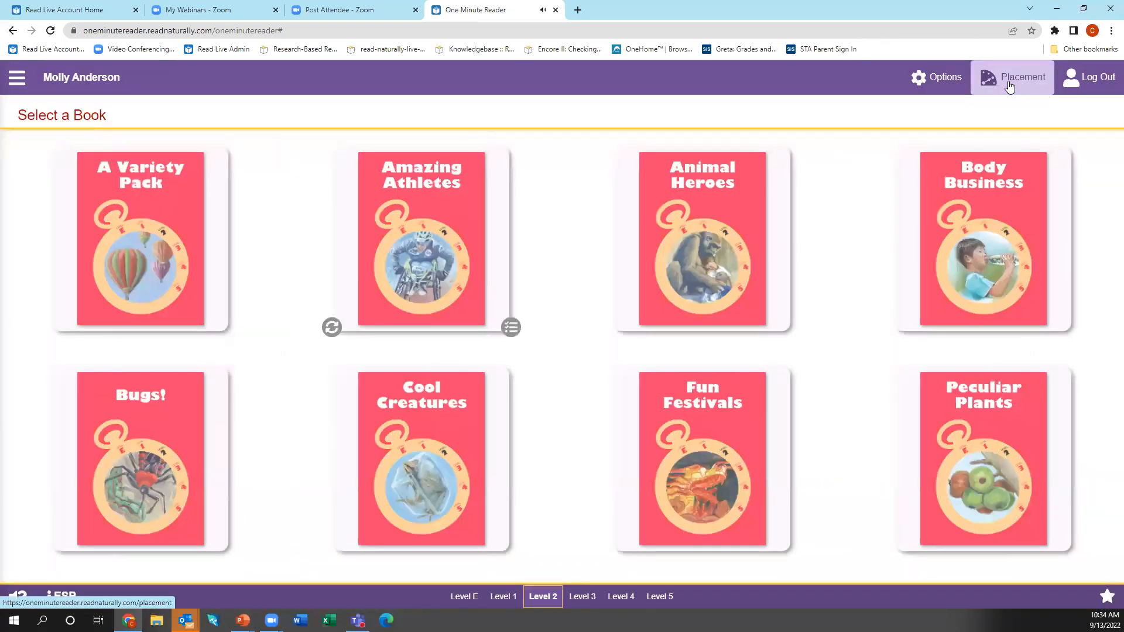
mouse_move(719, 291)
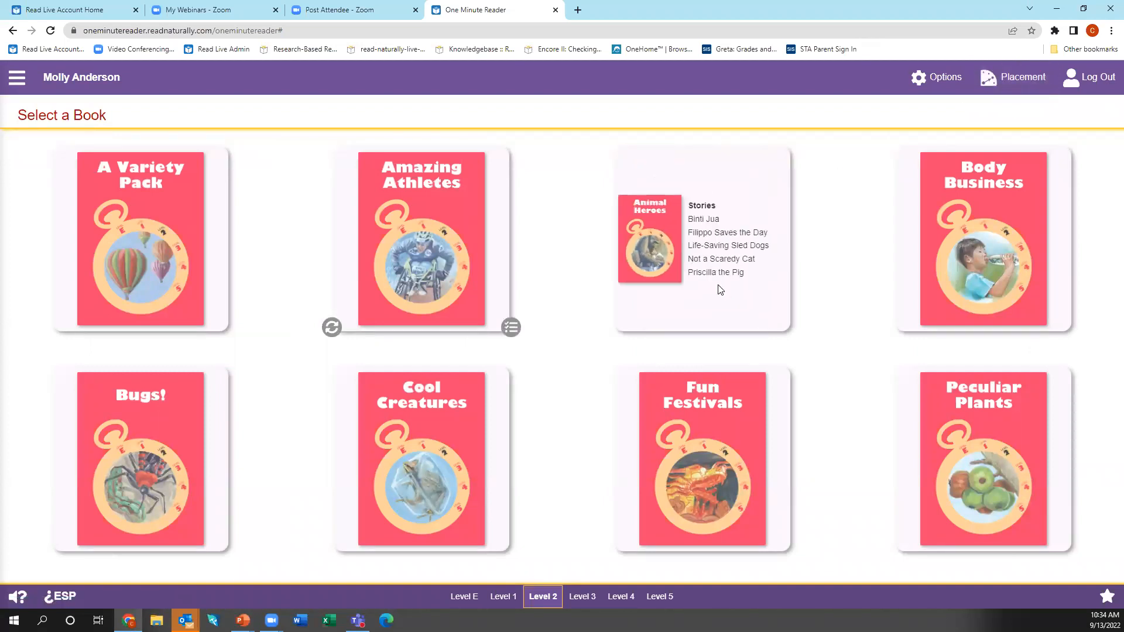
left_click(719, 290)
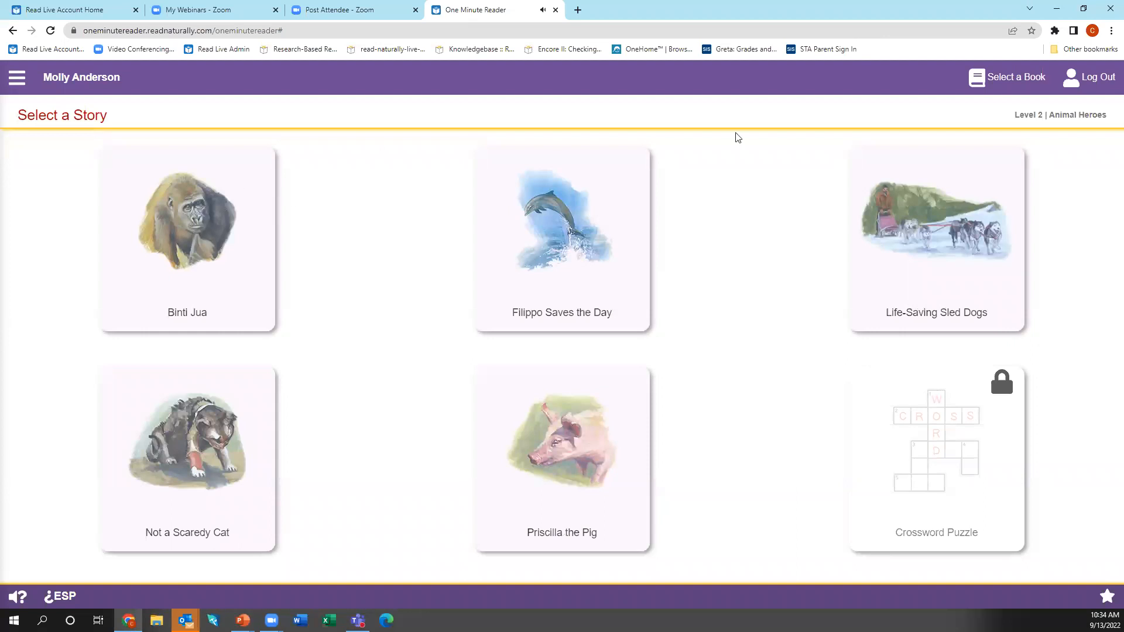
left_click(998, 85)
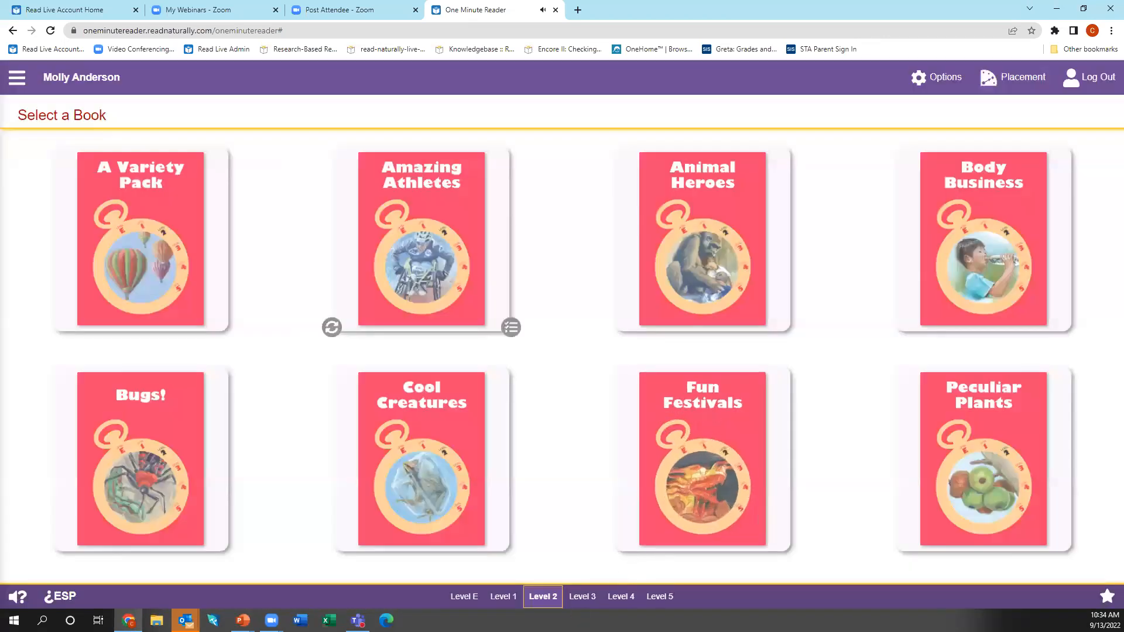
left_click(583, 597)
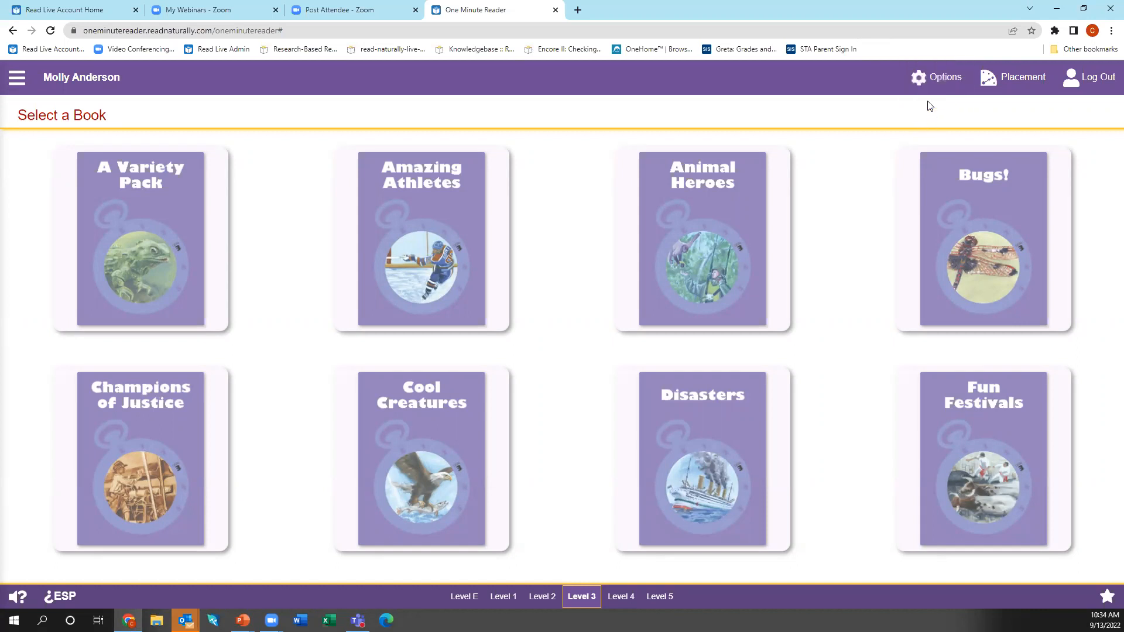
Open the student's Options by logging in with the teacher user ID and password
left_click(928, 83)
type("te")
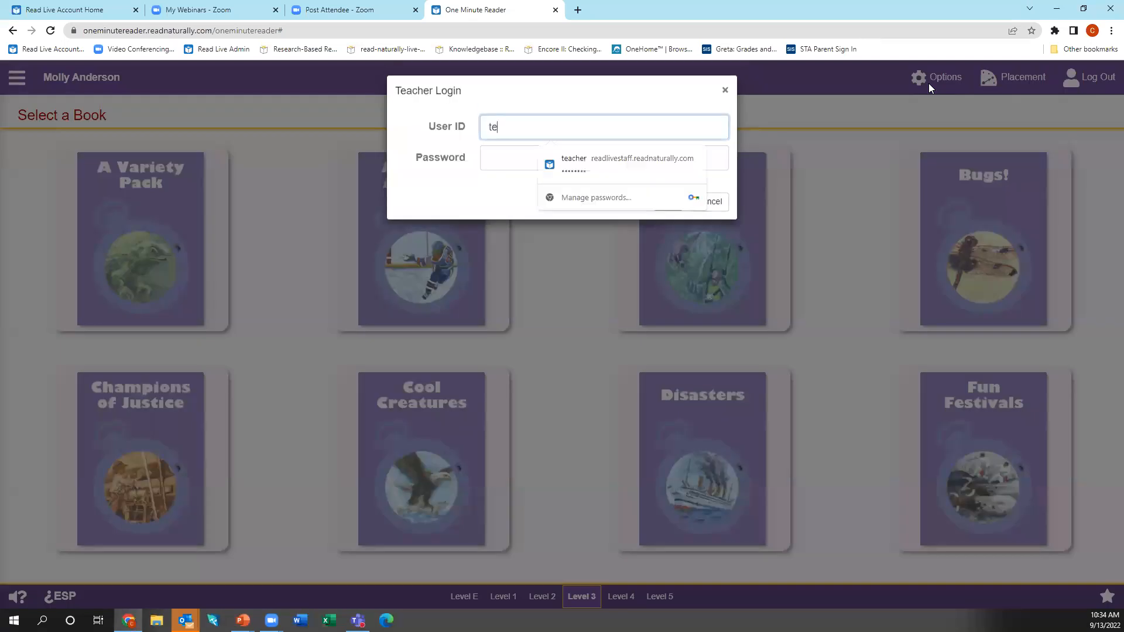
type("acher")
key("Tab")
type("******")
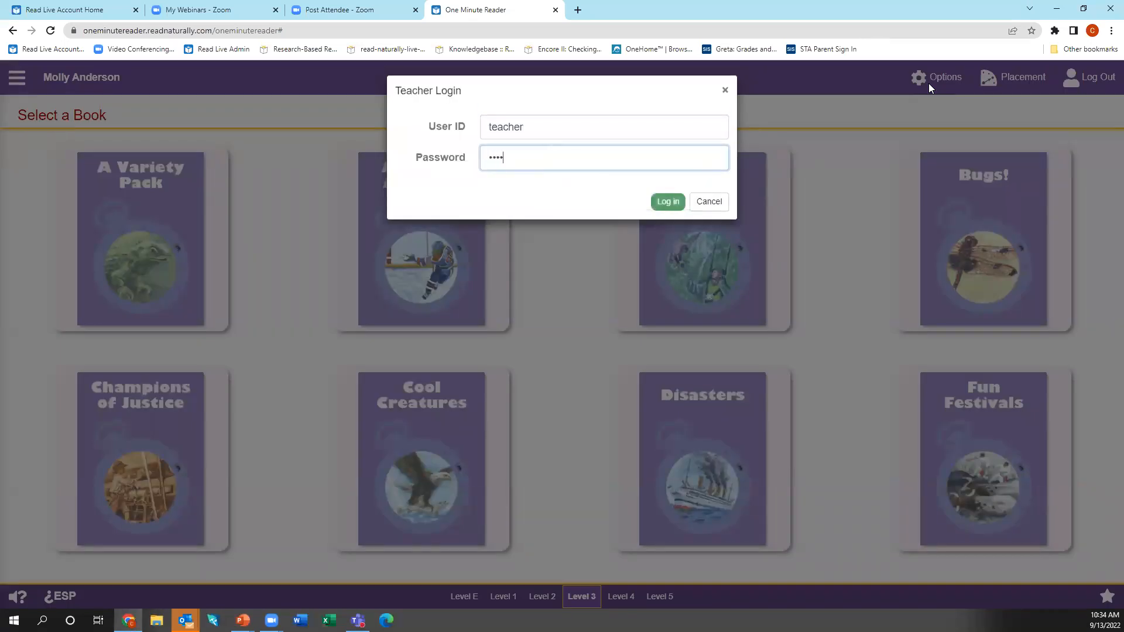
key("Return")
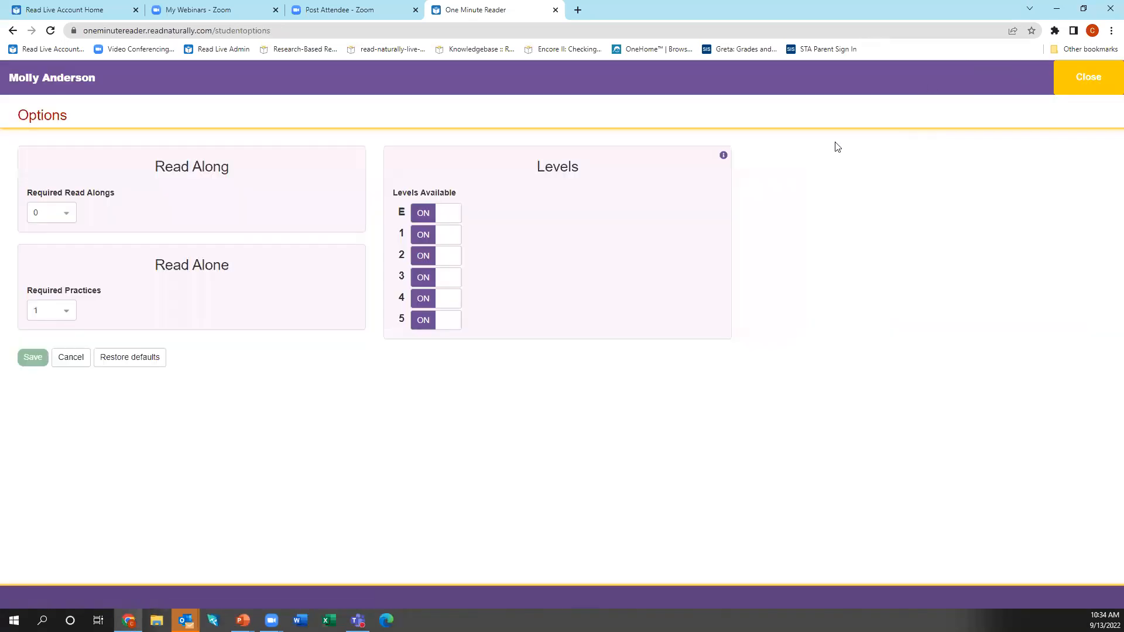
Highlight the Read Along and Read Alone options, switch Level E off and back on, and close the Options page
left_click_drag(255, 171, 155, 170)
left_click_drag(239, 272, 156, 270)
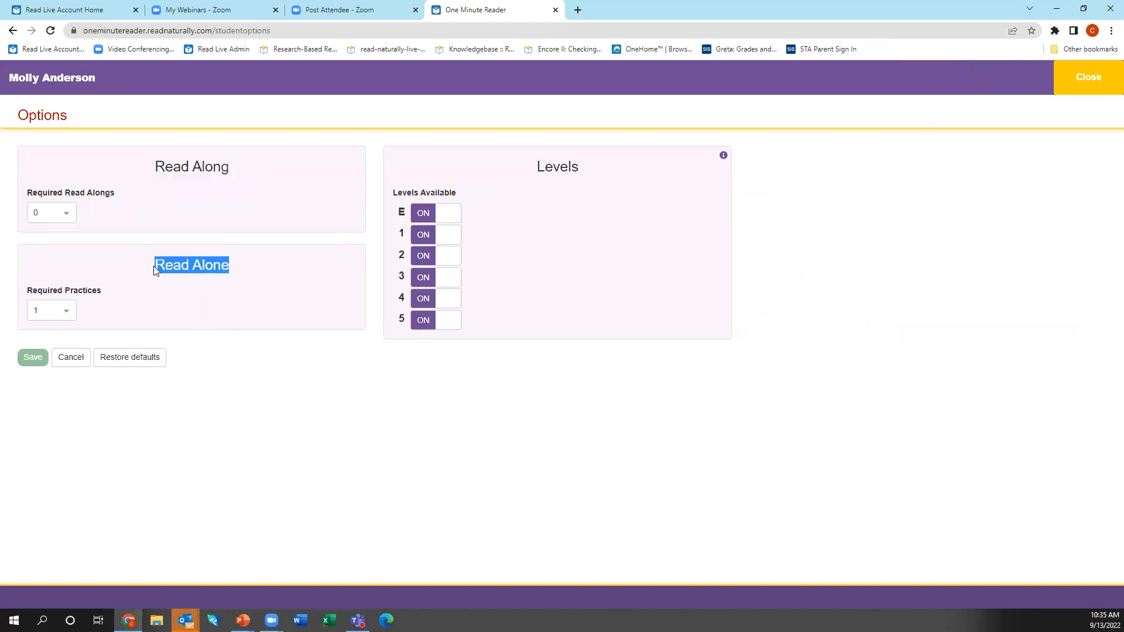
left_click(443, 220)
left_click(444, 213)
left_click(1076, 82)
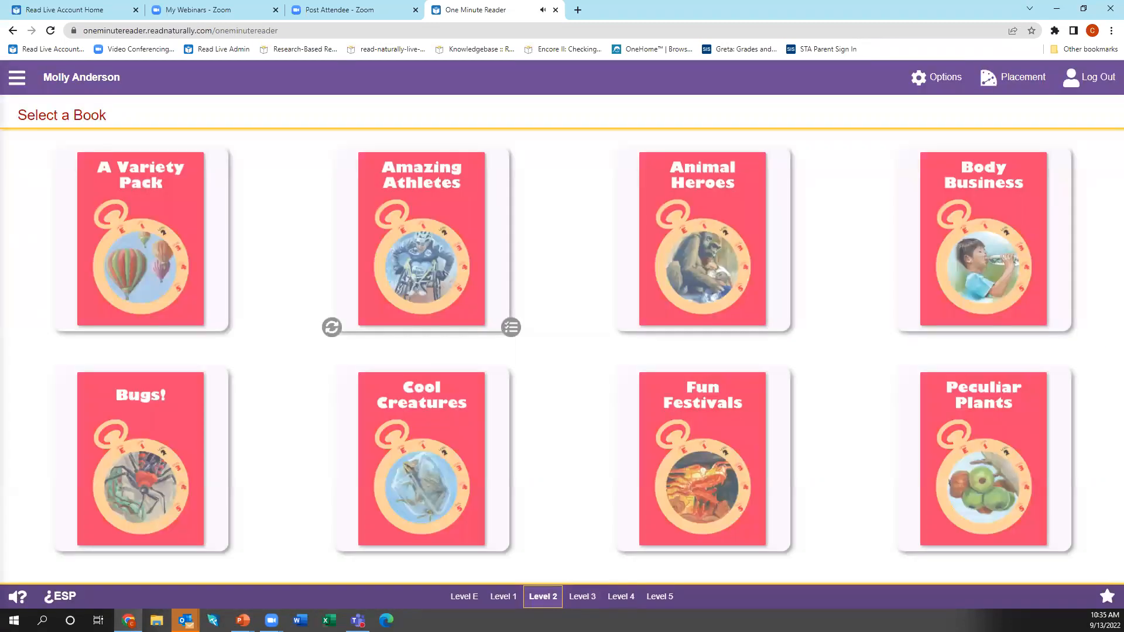